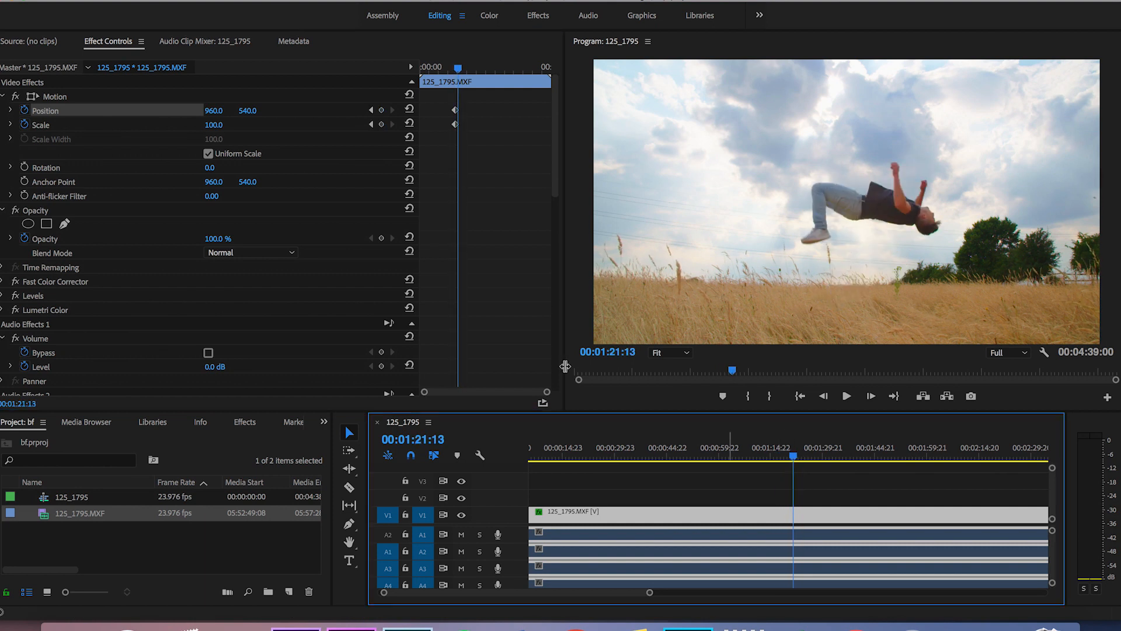
Add second motion keyframes at 00:01:21:13 with Scale 120 and Position 876, 512.
left_click(223, 123)
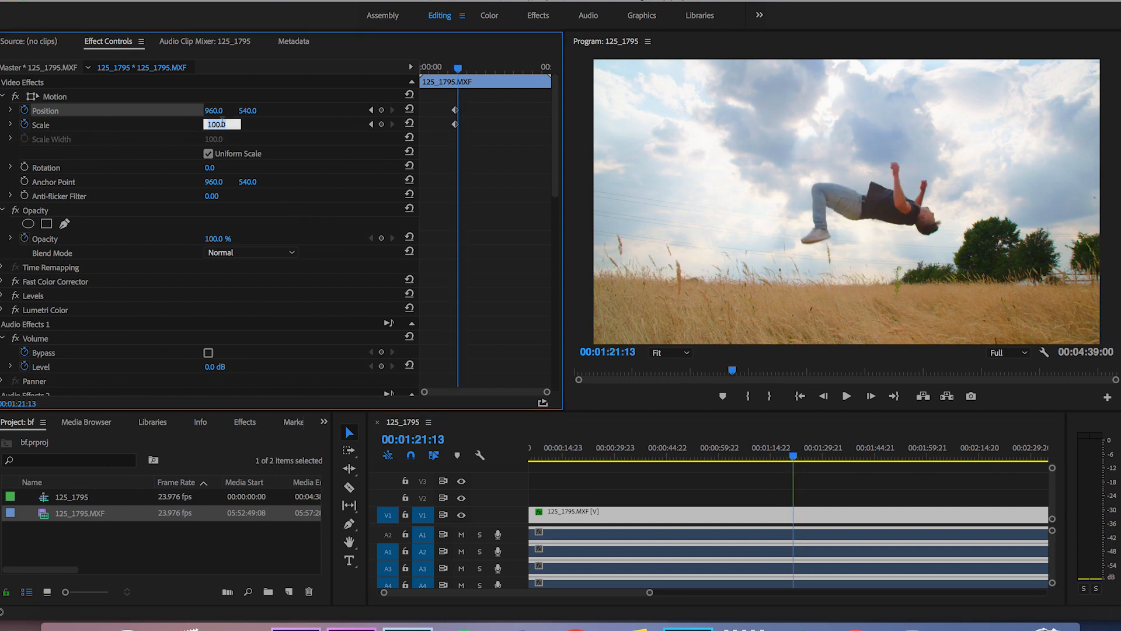
key("Return")
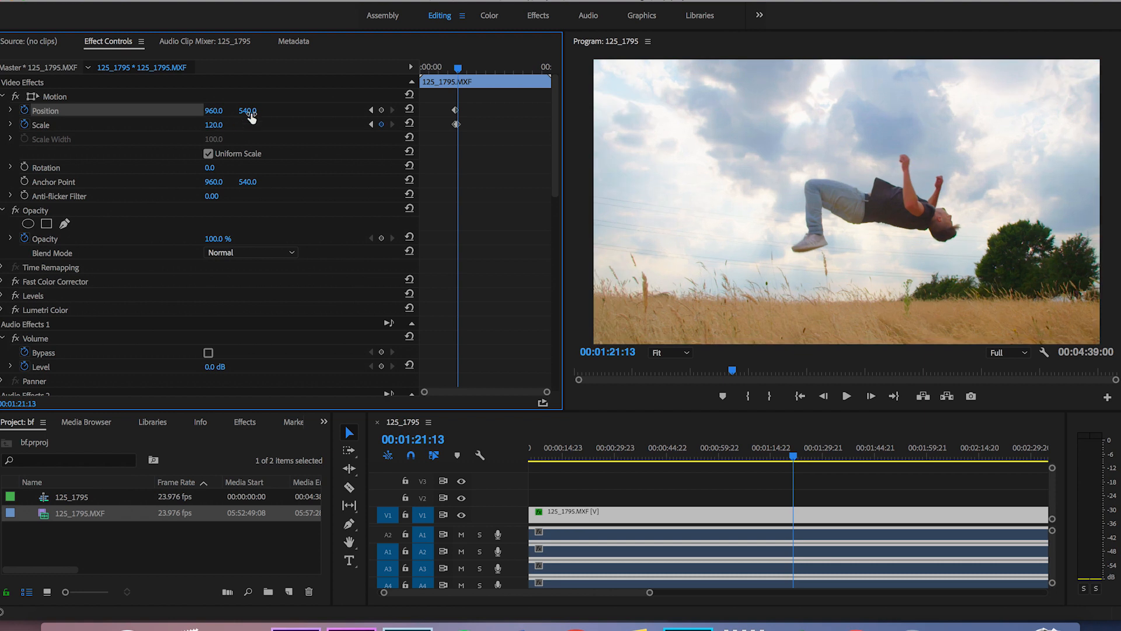
left_click_drag(252, 111, 165, 110)
key("equal")
key("equal")
key("equal")
key("equal")
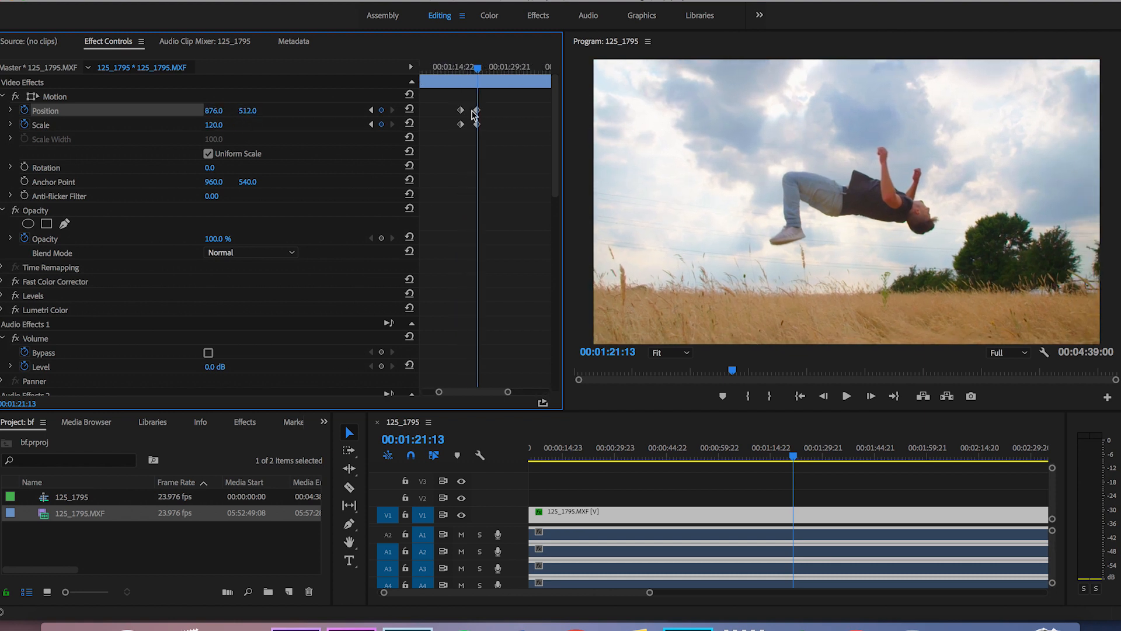
Play back the zoom animation from the first keyframes.
left_click_drag(480, 69, 448, 72)
key("space")
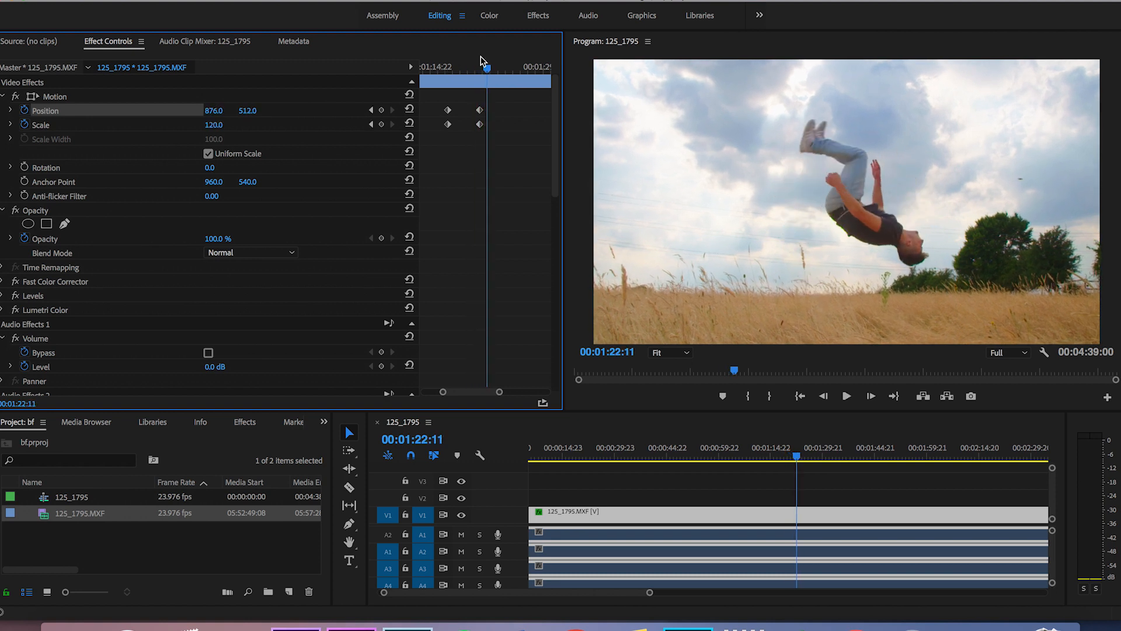
left_click(458, 69)
left_click(448, 66)
key("space")
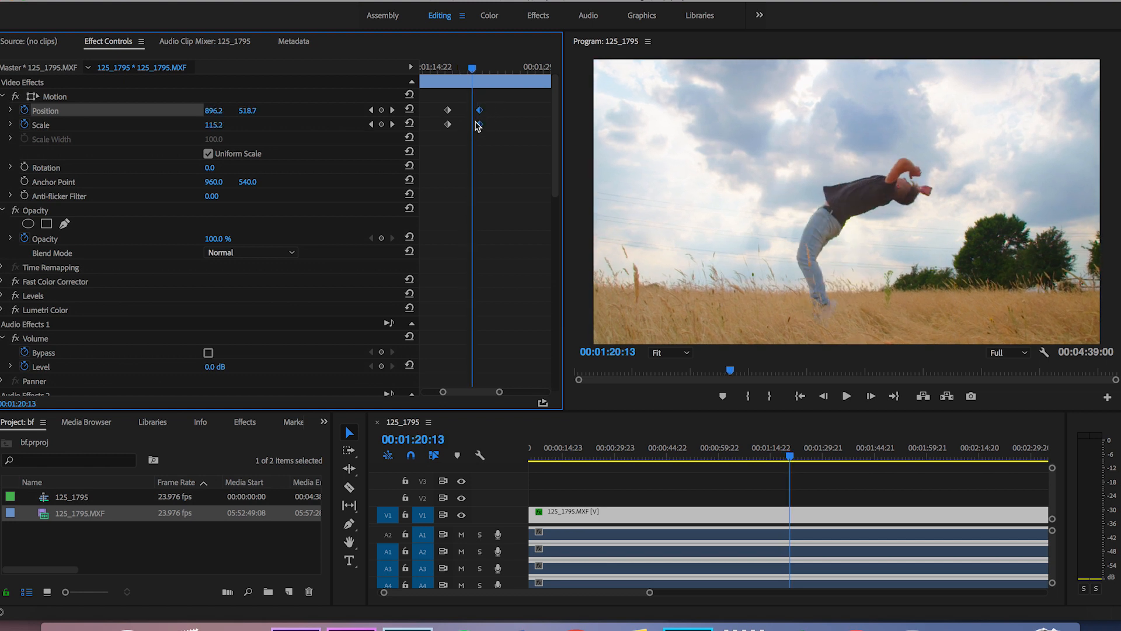
Move the second Position and Scale keyframes to about 00:01:18:12 for a faster zoom and play it back.
left_click_drag(480, 112, 462, 120)
left_click_drag(460, 67, 448, 65)
key("space")
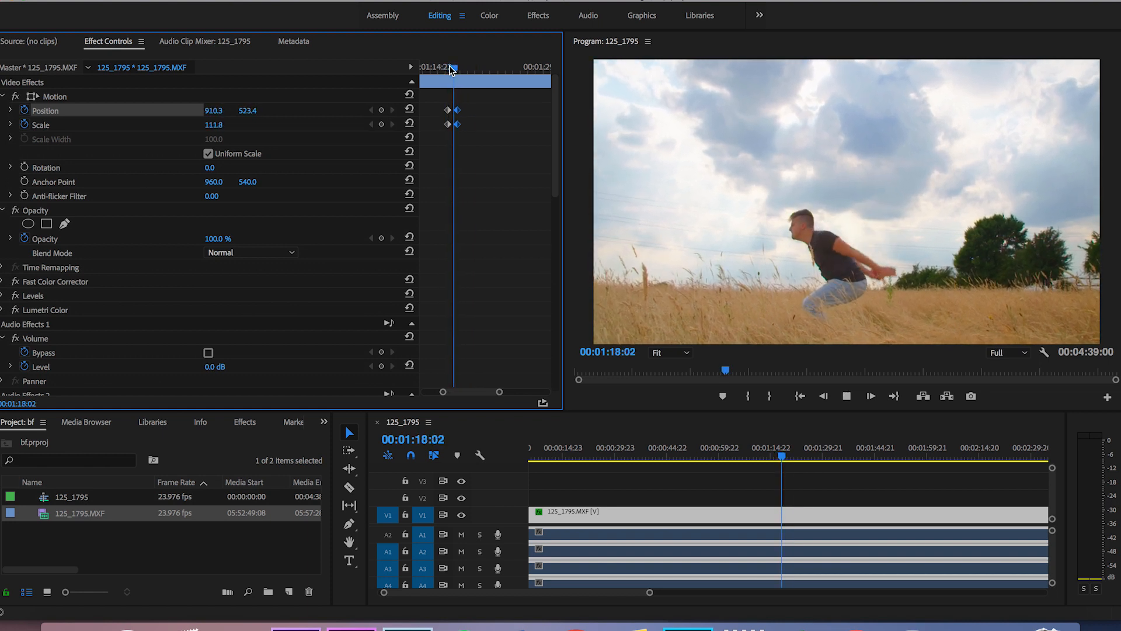
key("space")
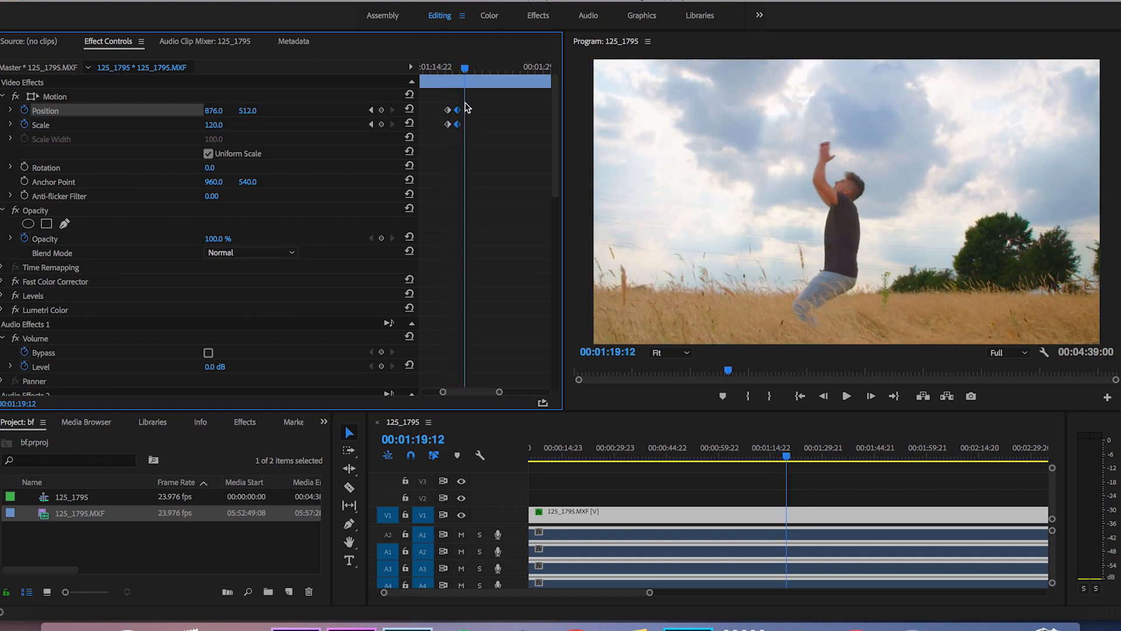
Move the second Position and Scale keyframes out to about 00:01:29:12 for a slower zoom and play it back.
left_click_drag(466, 114, 541, 119)
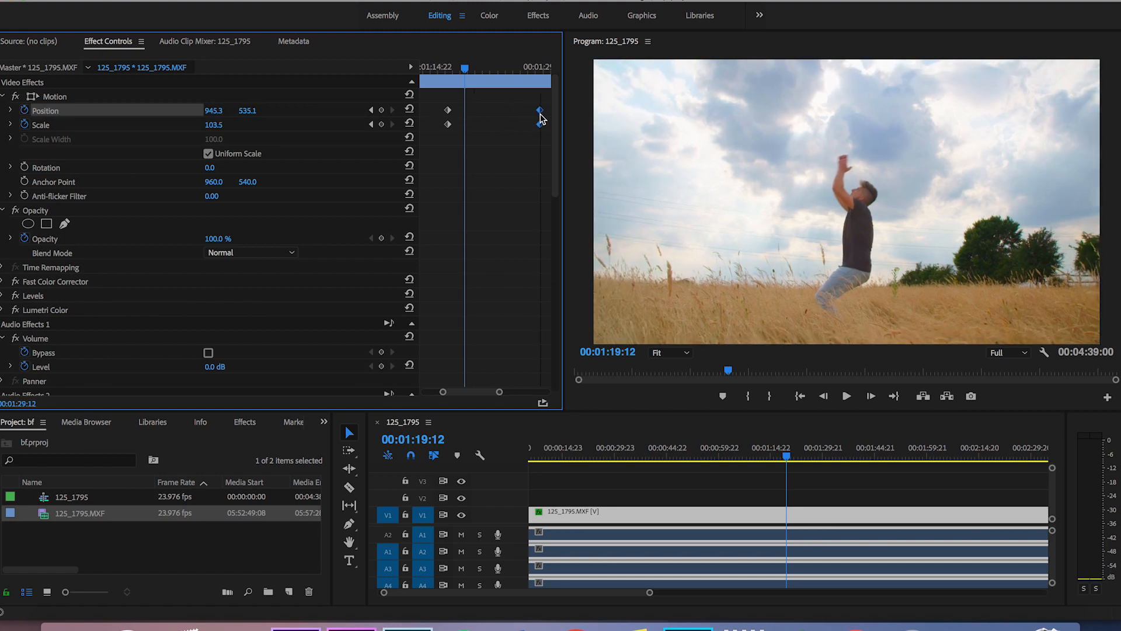
left_click_drag(459, 70, 451, 69)
key("space")
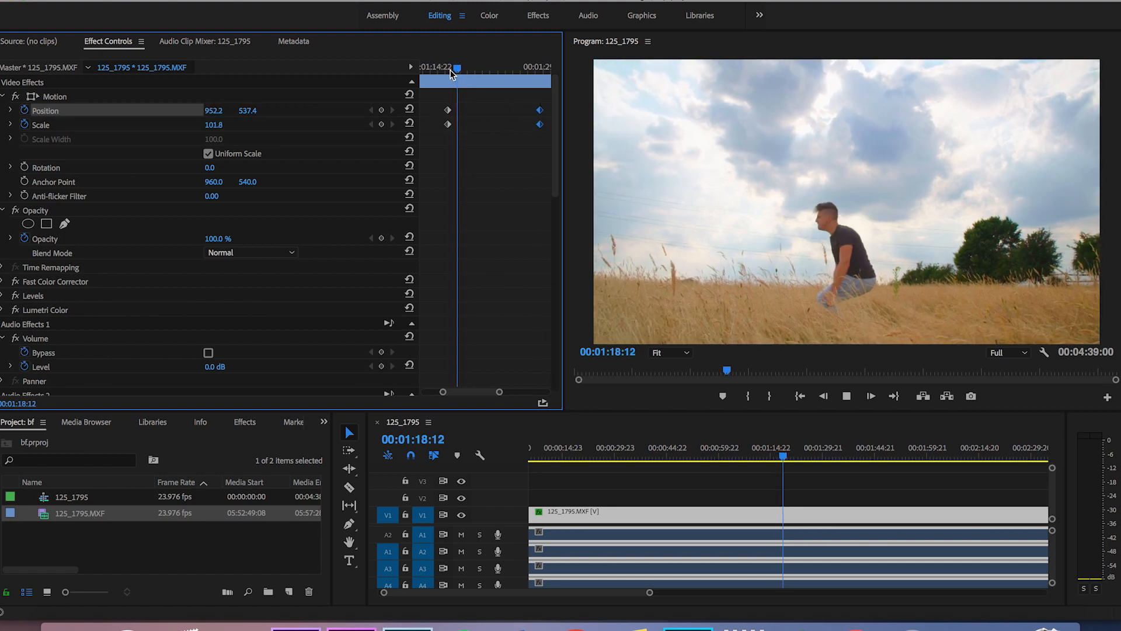
Move the second keyframes to about 00:01:20:13 and add third ones at 00:01:22:02 with Position 960, 540 and Scale 100.
left_click_drag(539, 112, 474, 131)
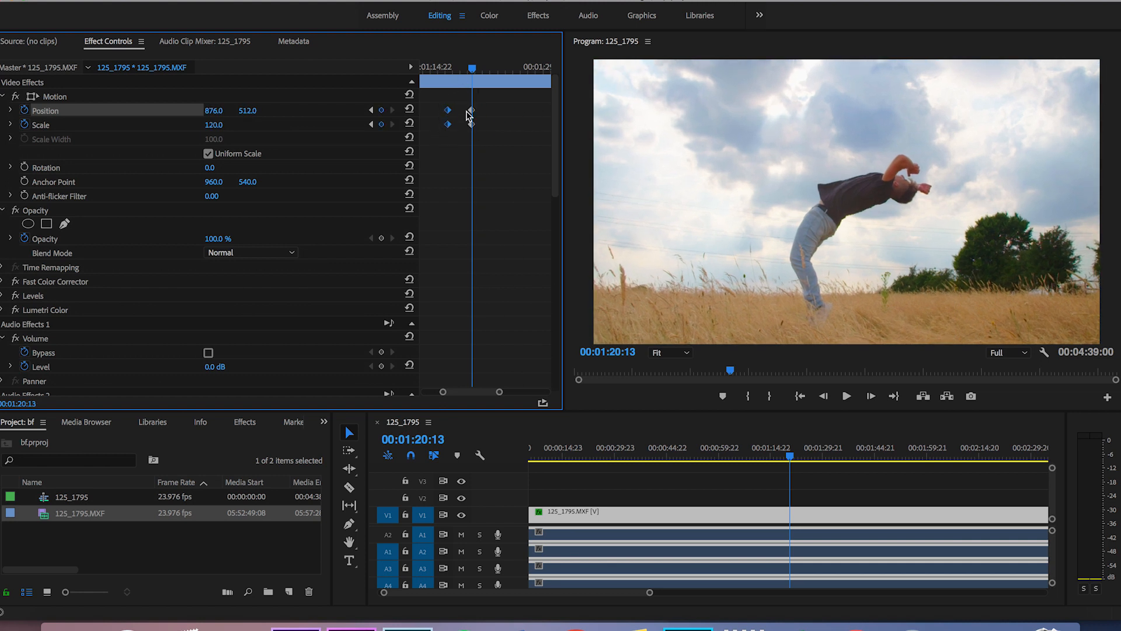
left_click(484, 80)
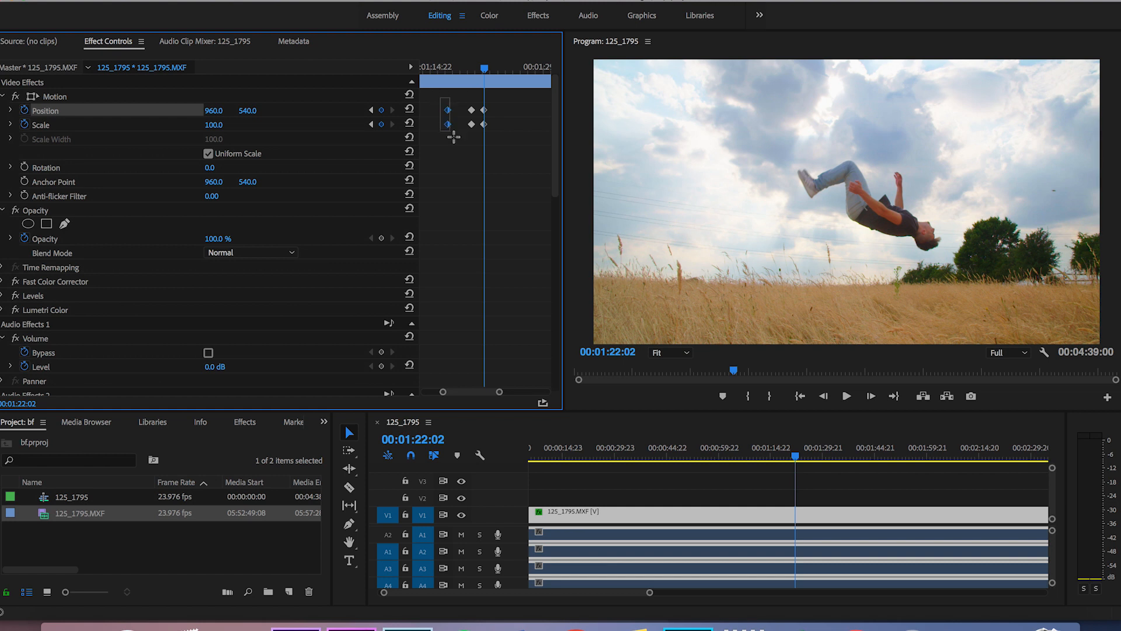
Move the first Position and Scale keyframes to about 00:01:18:12 and play back the zoom in and out.
left_click(456, 69)
key("space")
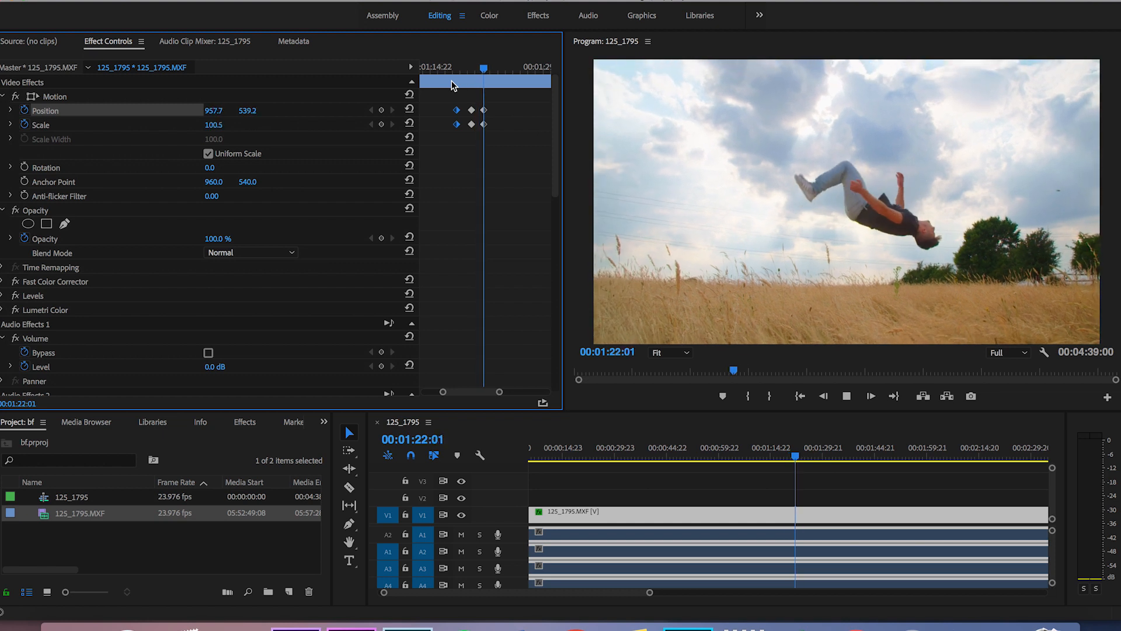
key("space")
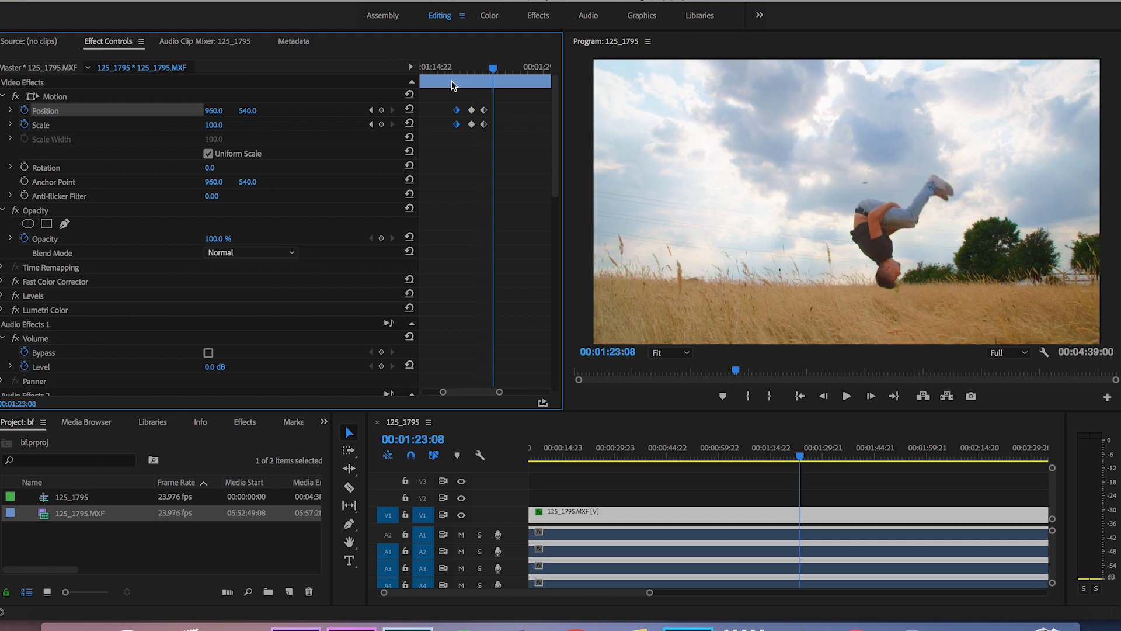
left_click(471, 69)
key("space")
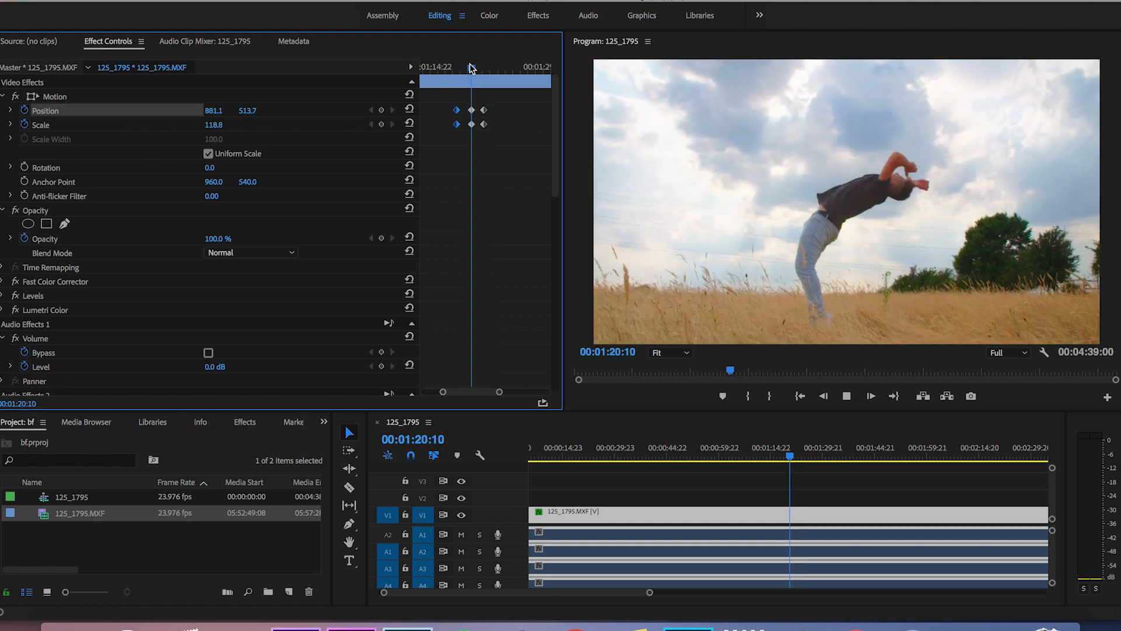
key("space")
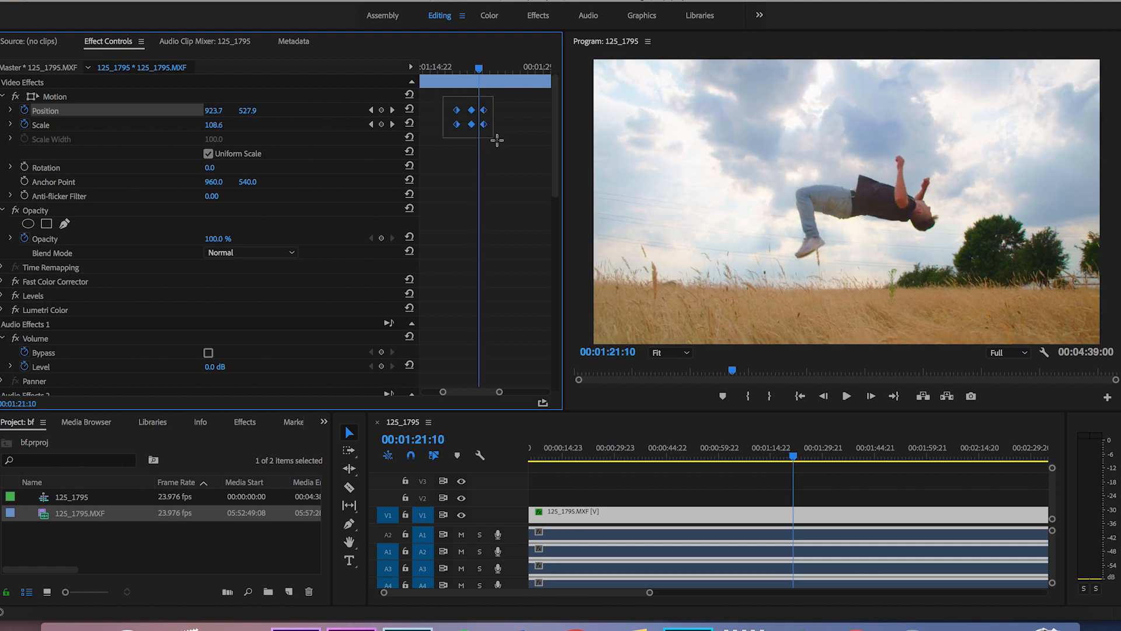
Apply Ease In temporal interpolation to all Position and Scale keyframes and play back the smoothed zoom.
right_click(484, 125)
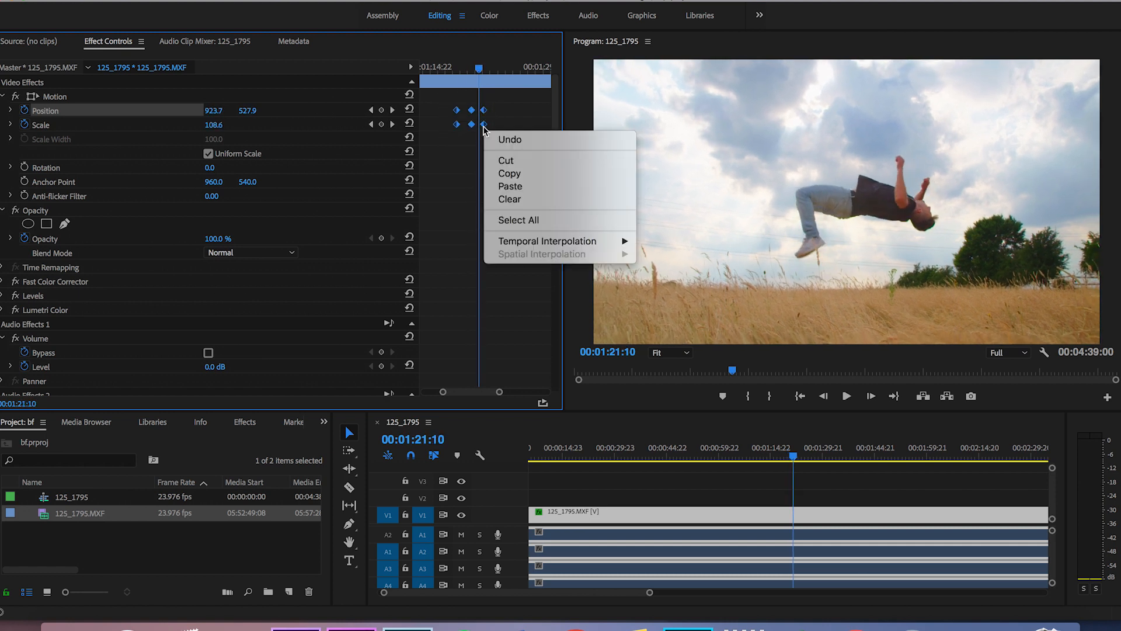
mouse_move(600, 235)
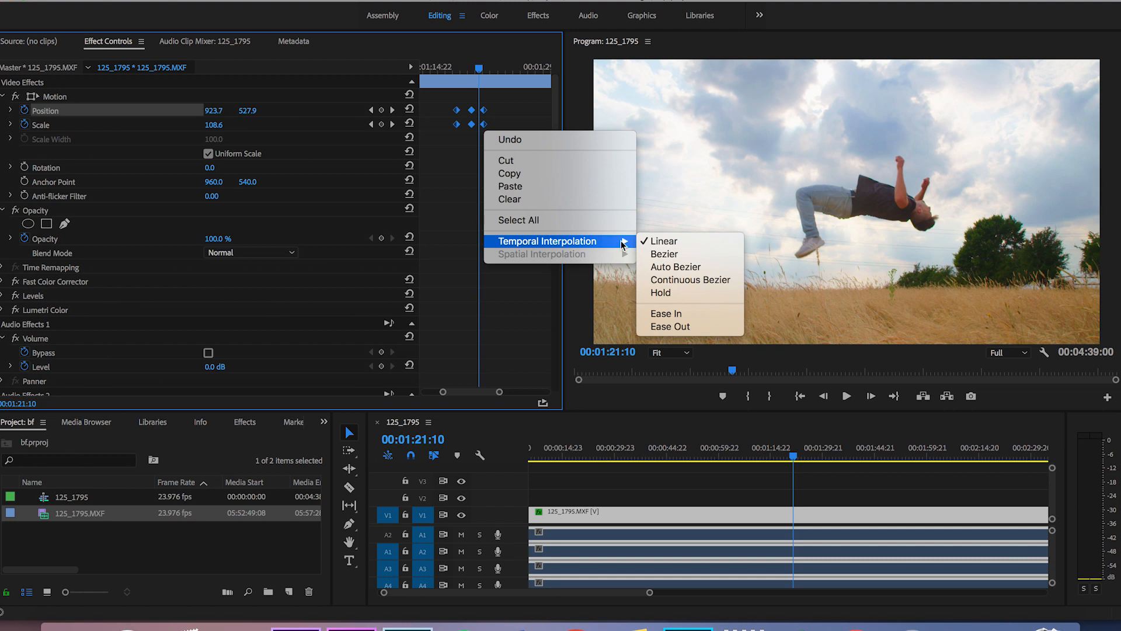
left_click(678, 314)
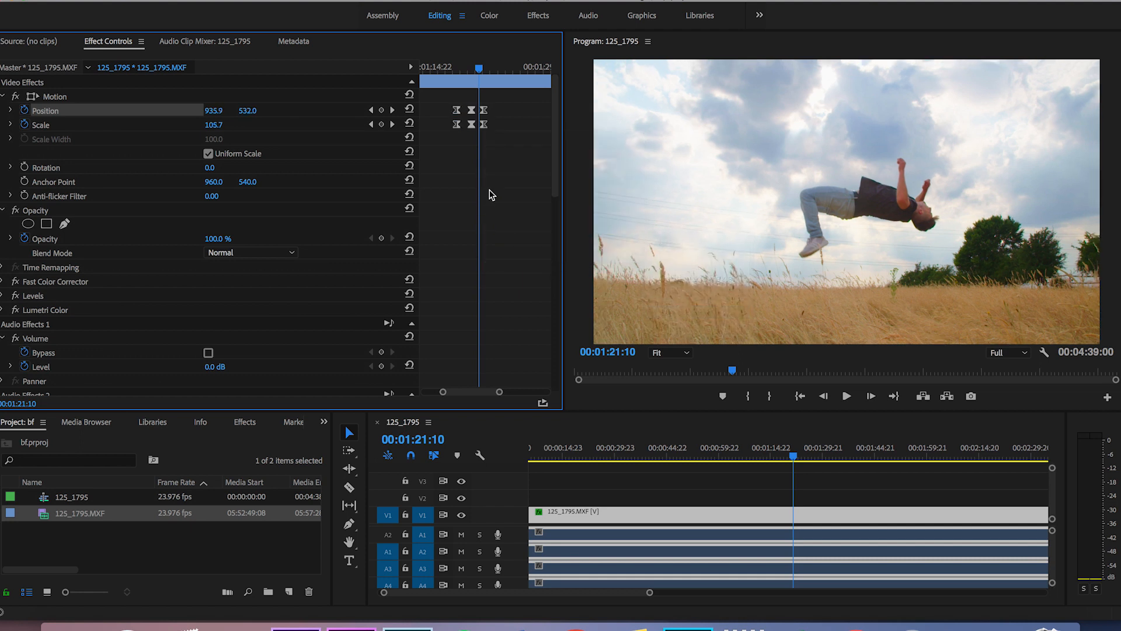
left_click_drag(480, 69, 455, 76)
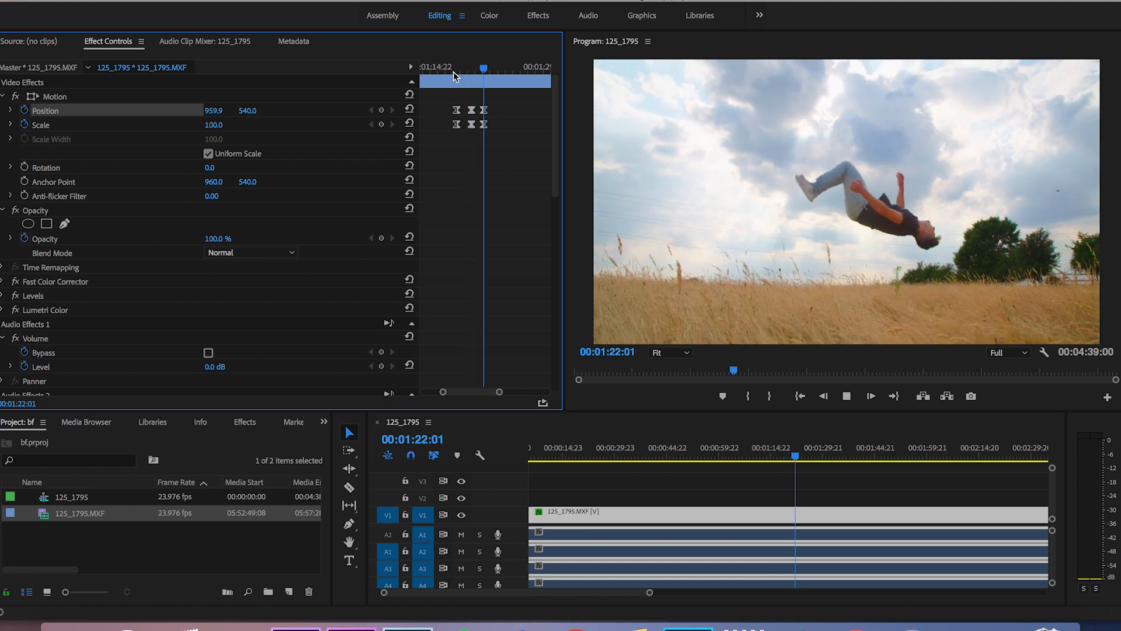
left_click(453, 71)
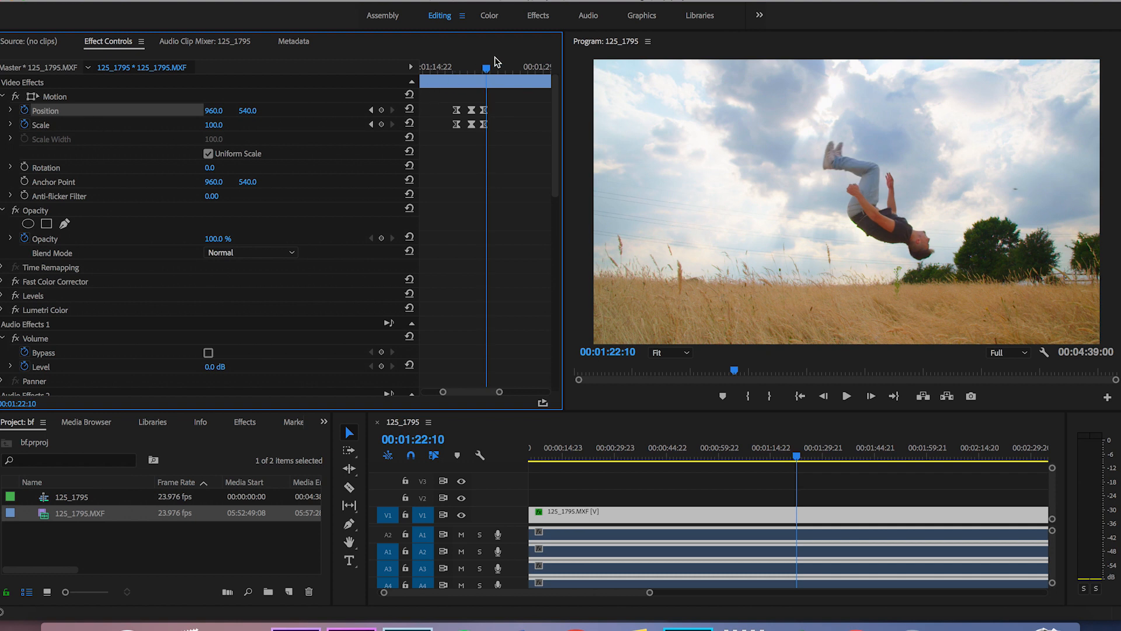
Turn off animation for Scale and Position at 00:01:17:08, deleting all their keyframes.
left_click_drag(453, 68, 449, 67)
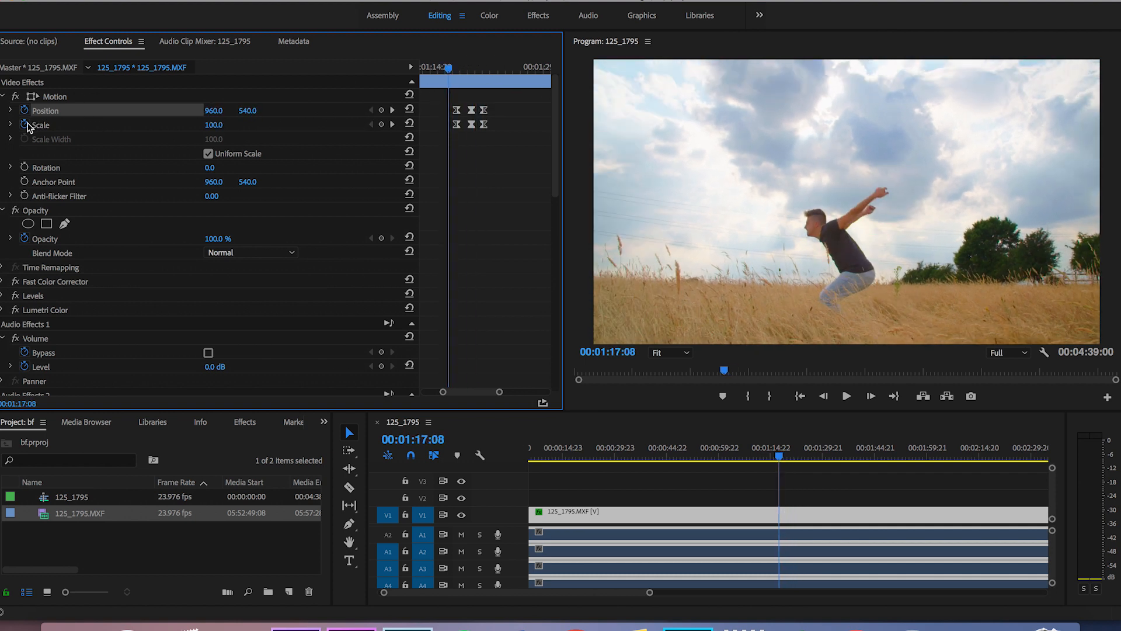
left_click(25, 125)
key("Return")
left_click(24, 111)
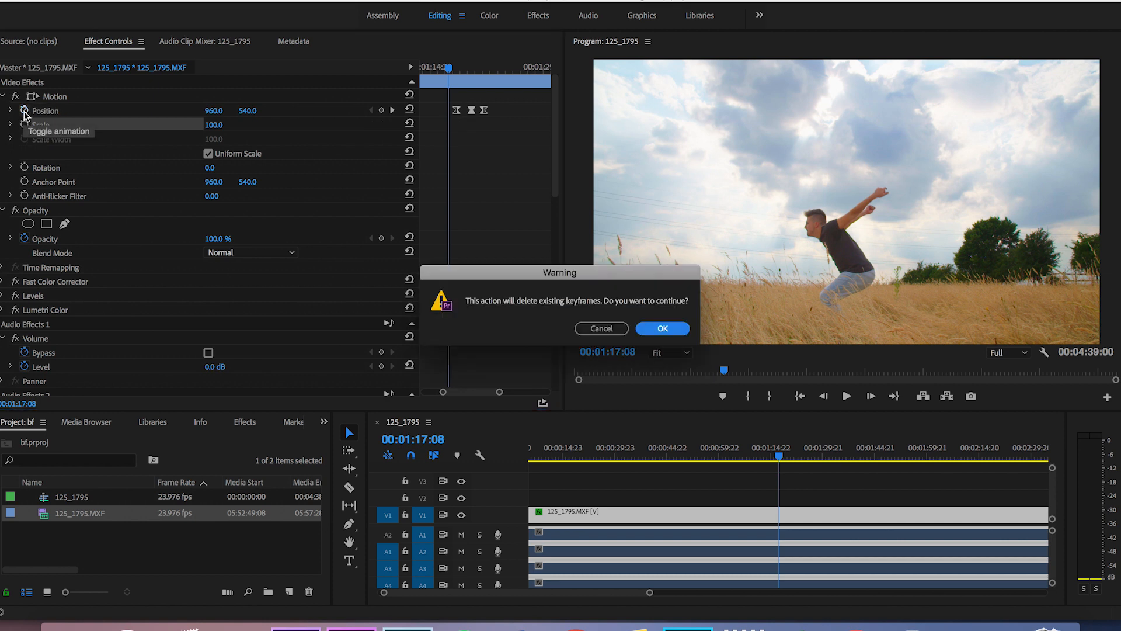
key("Return")
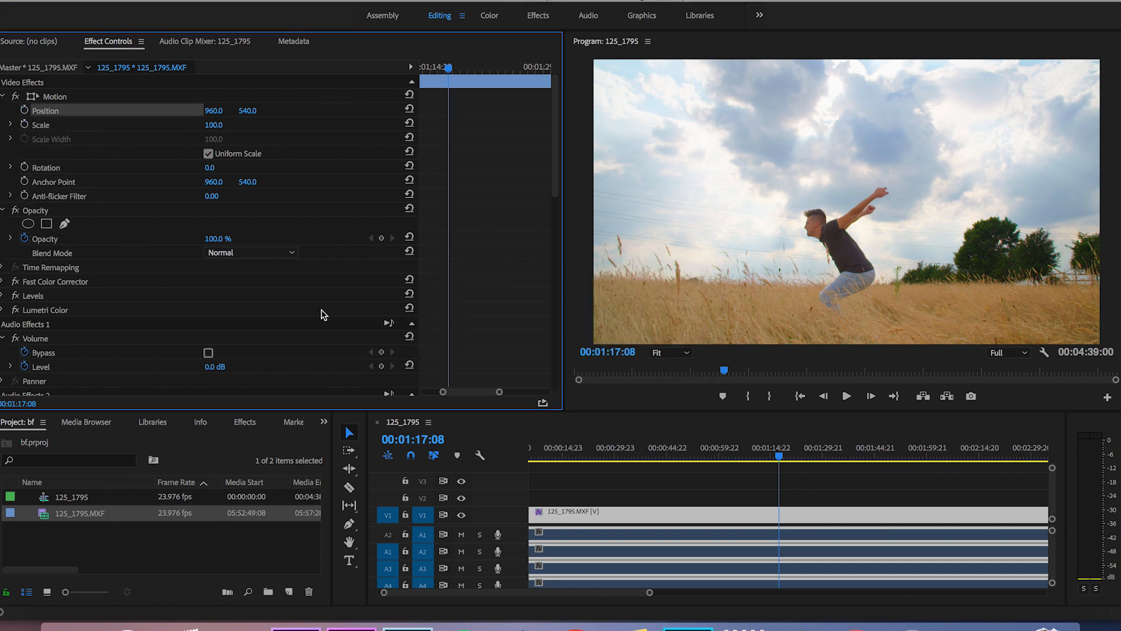
Fade the clip out with Opacity keyframes of 100% at 00:01:17:08 and 0% at 00:01:19:22, and play it back.
left_click(381, 238)
left_click_drag(449, 81, 466, 78)
left_click_drag(232, 243, 174, 243)
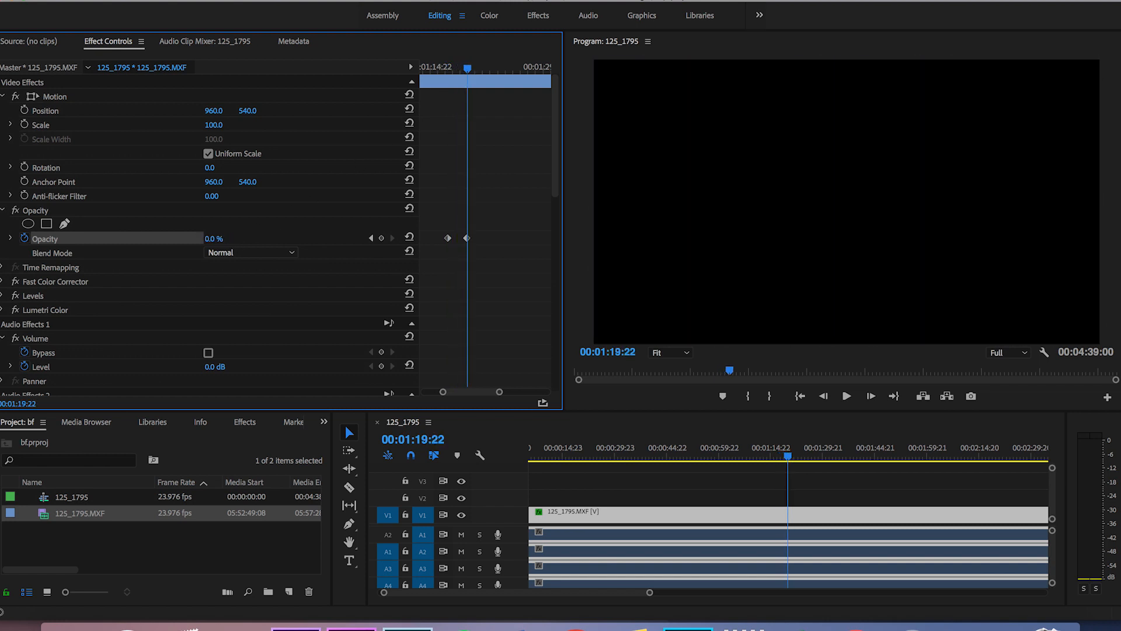
left_click_drag(467, 69, 449, 72)
key("space")
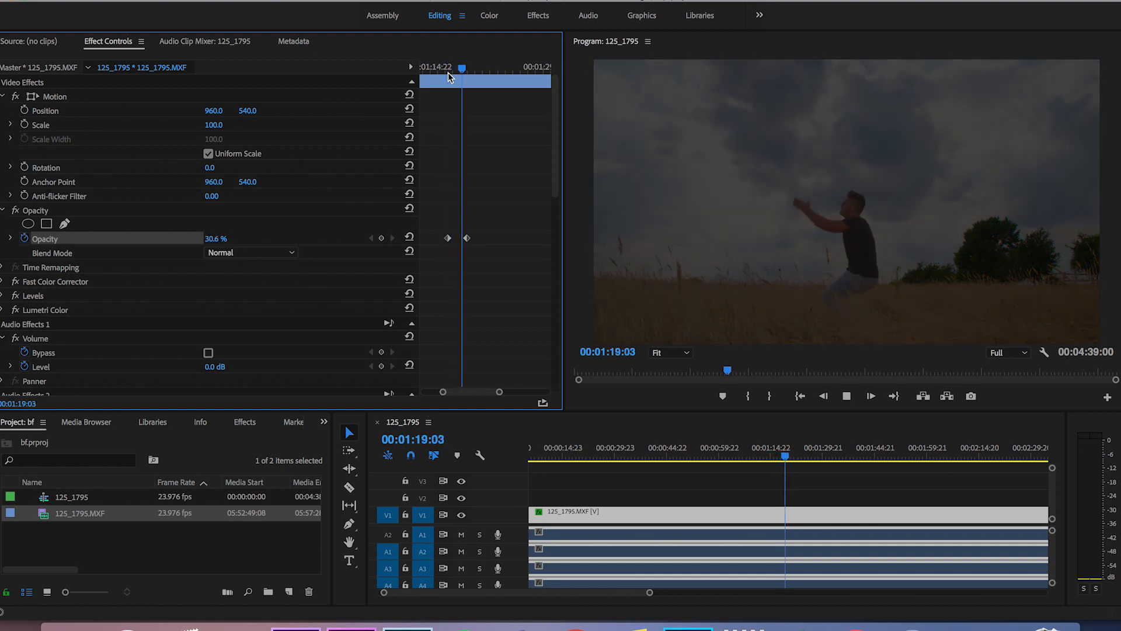
key("space")
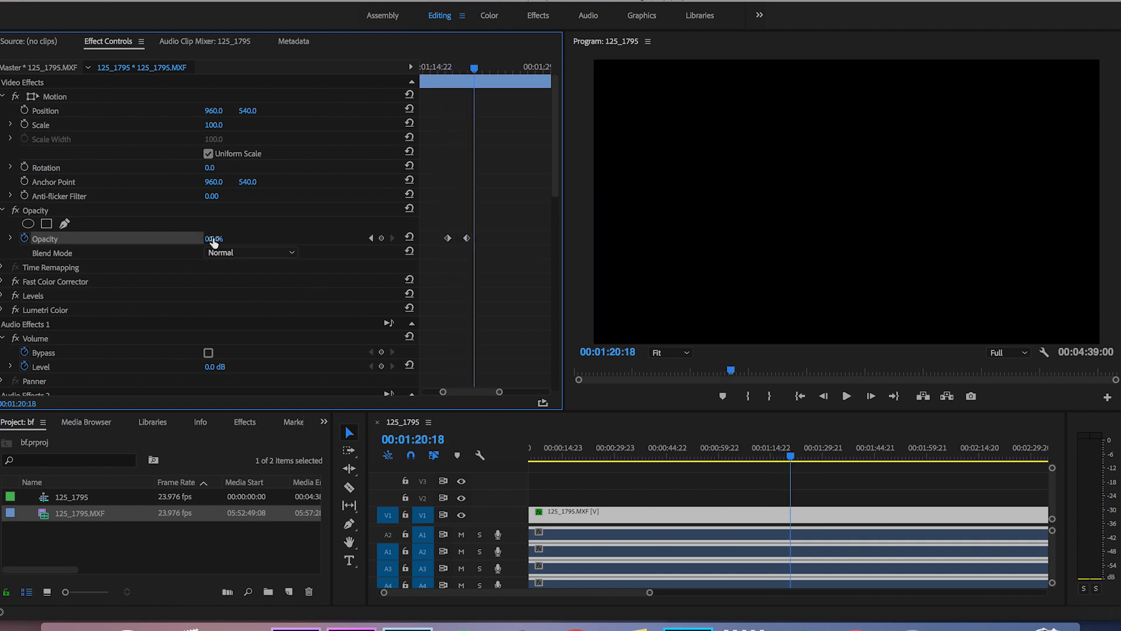
Fade the clip back in with a 100% Opacity keyframe at 00:01:20:18 and play it back.
left_click_drag(213, 241, 271, 242)
left_click(465, 68)
key("space")
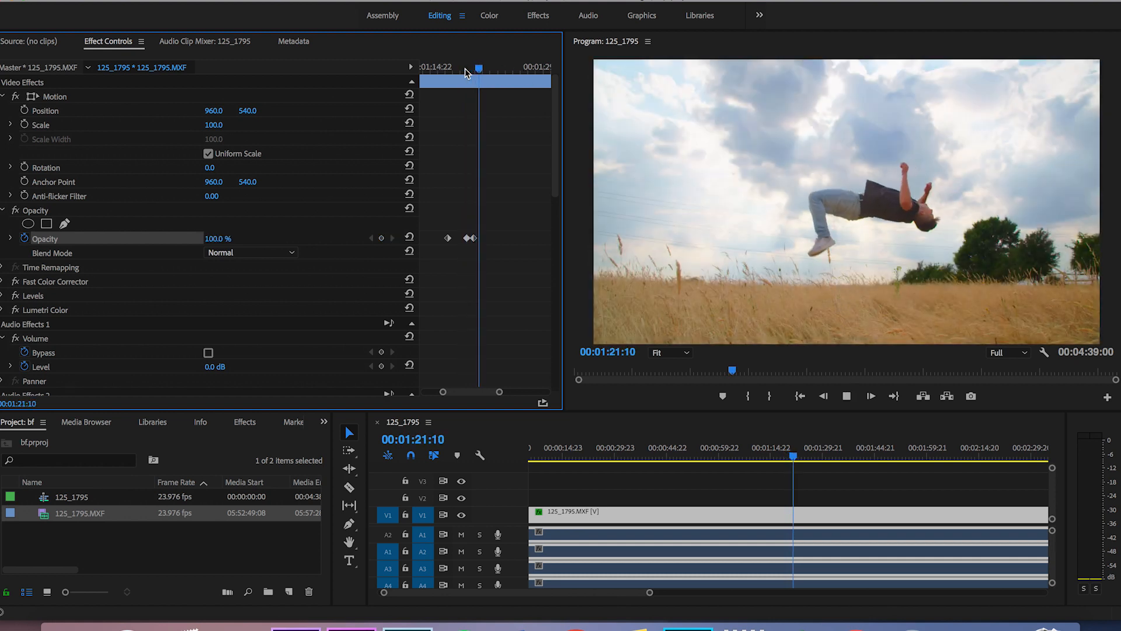
key("space")
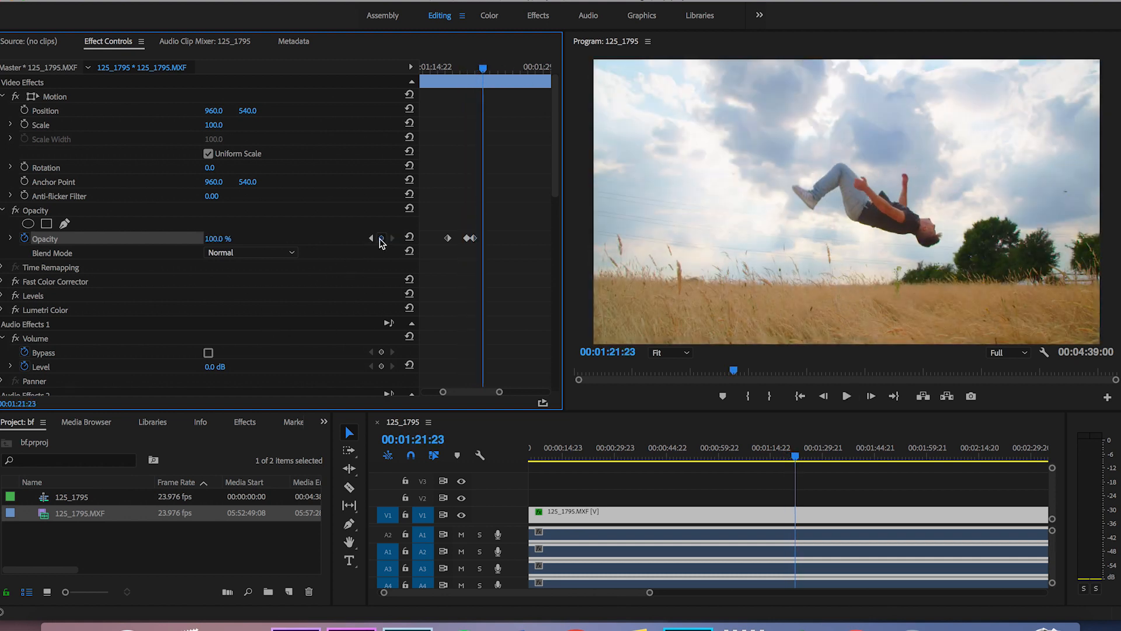
Add a quick Opacity dip with keyframes of 100% at 00:01:21:23, 0% at 00:01:22:03 and 100% at 00:01:22:08.
key("Right")
key("Right")
key("Right")
key("Right")
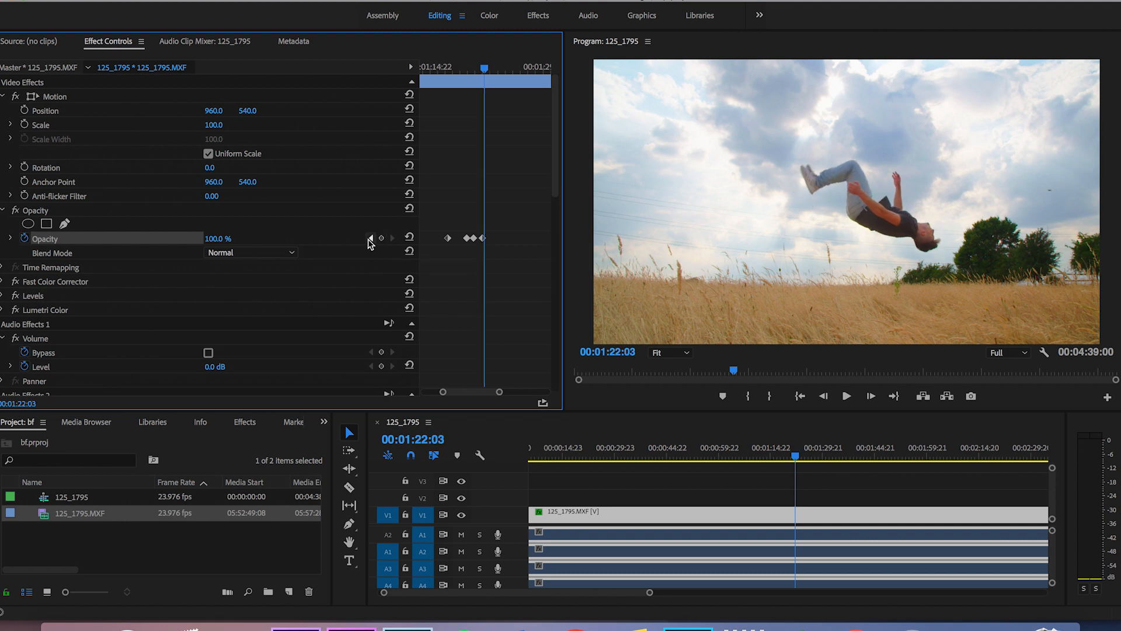
key("Return")
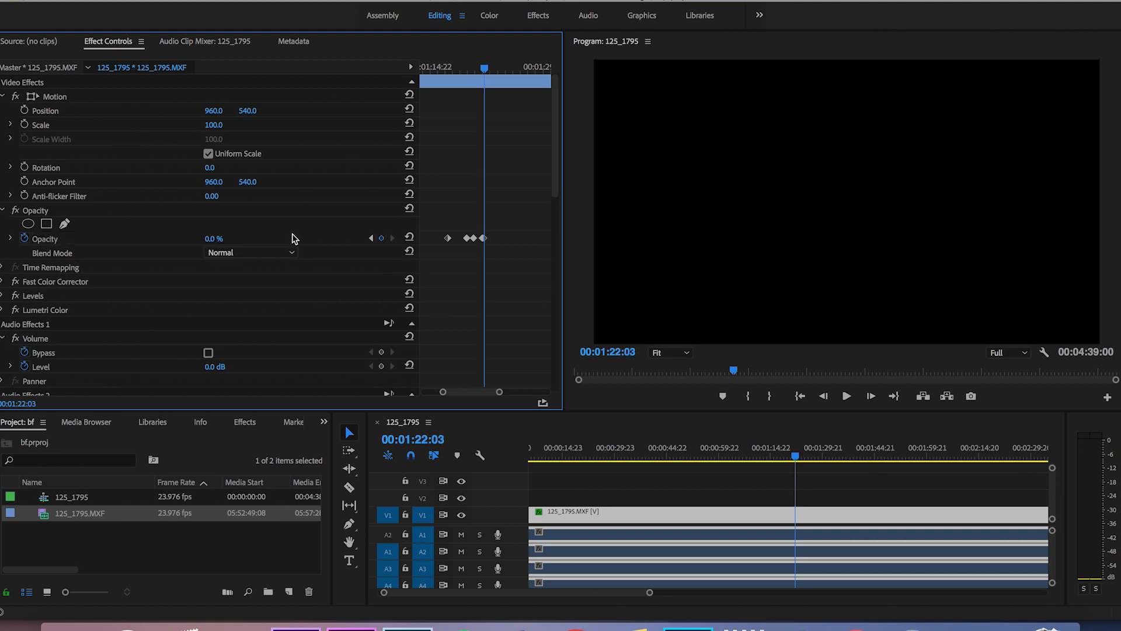
key("Right")
left_click(222, 238)
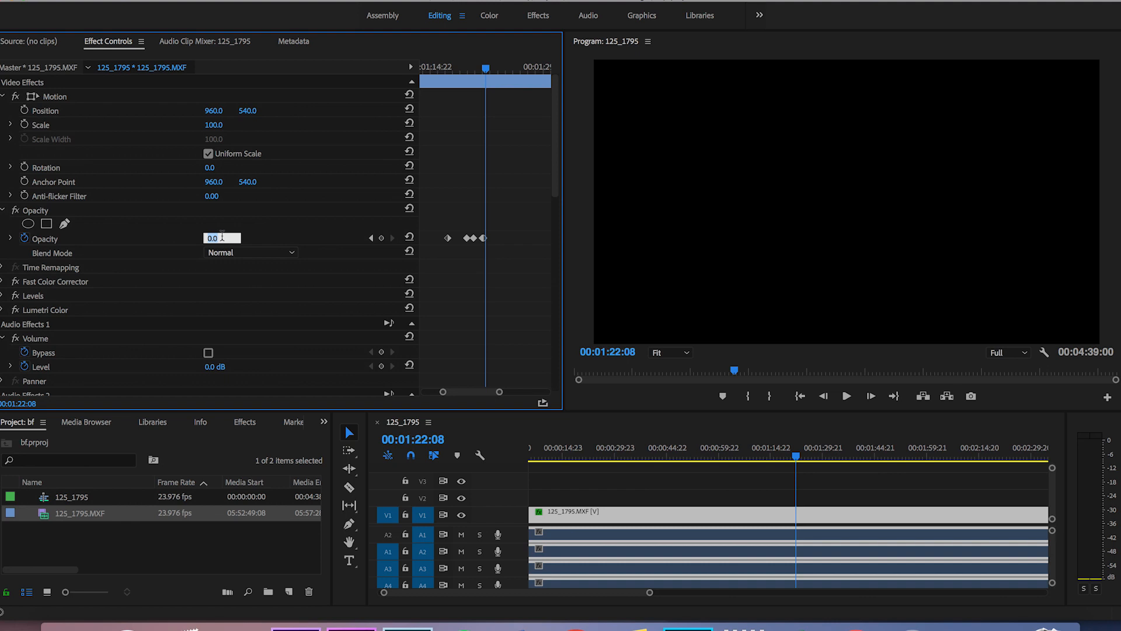
type("100")
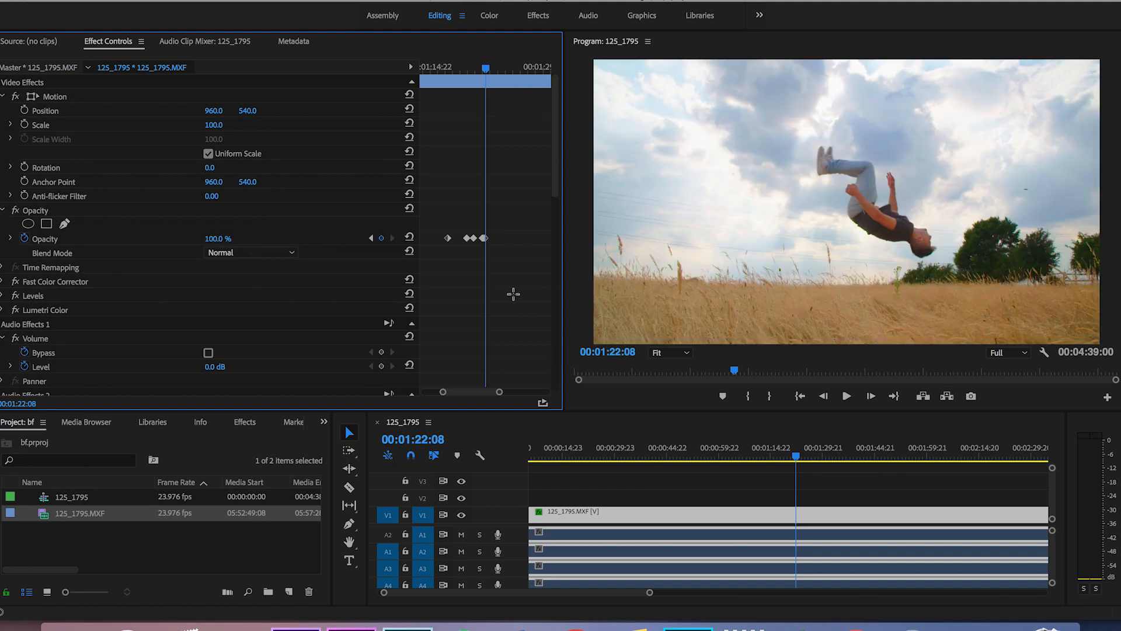
Play back the quick opacity dip with the keyframe timeline zoomed in.
left_click_drag(488, 76, 460, 82)
key("space")
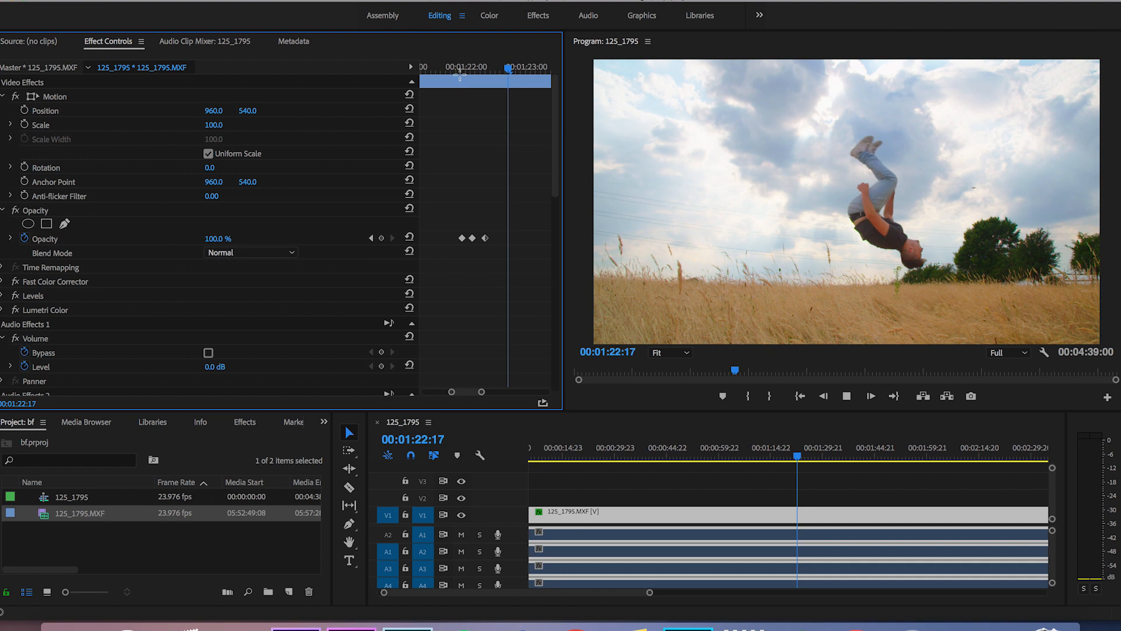
left_click(457, 70)
key("space")
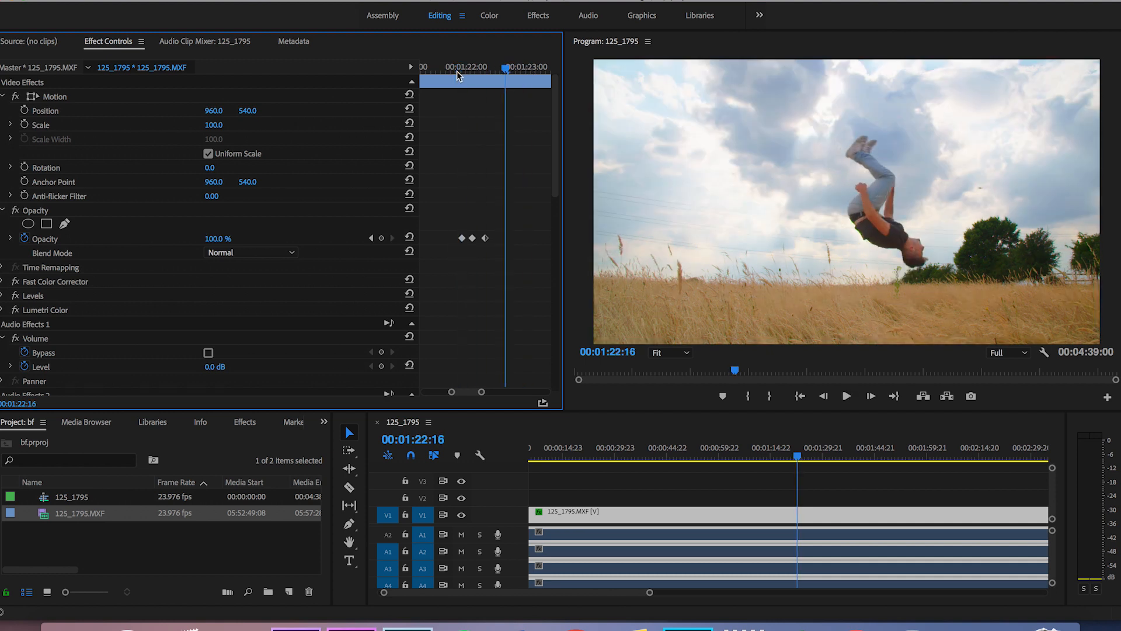
Turn off animation for Opacity, deleting all its keyframes.
left_click(25, 239)
key("Return")
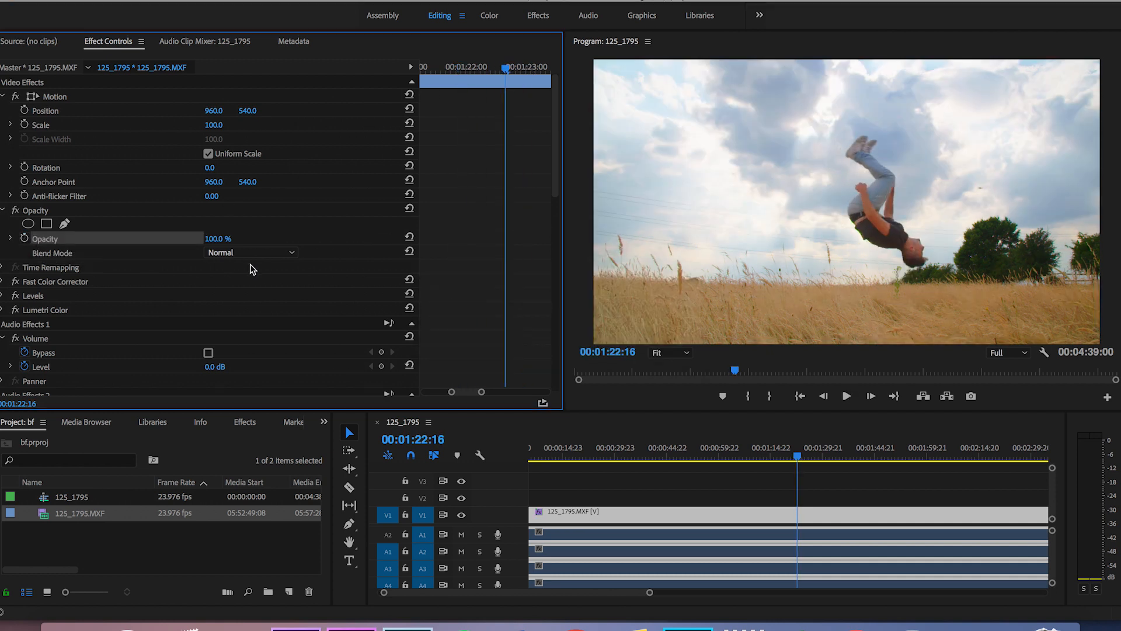
Keyframe Rotation from 0° at 00:01:18:22 to 48° at 00:01:20:10 and play back the tilt.
key("minus")
left_click_drag(490, 72, 460, 82)
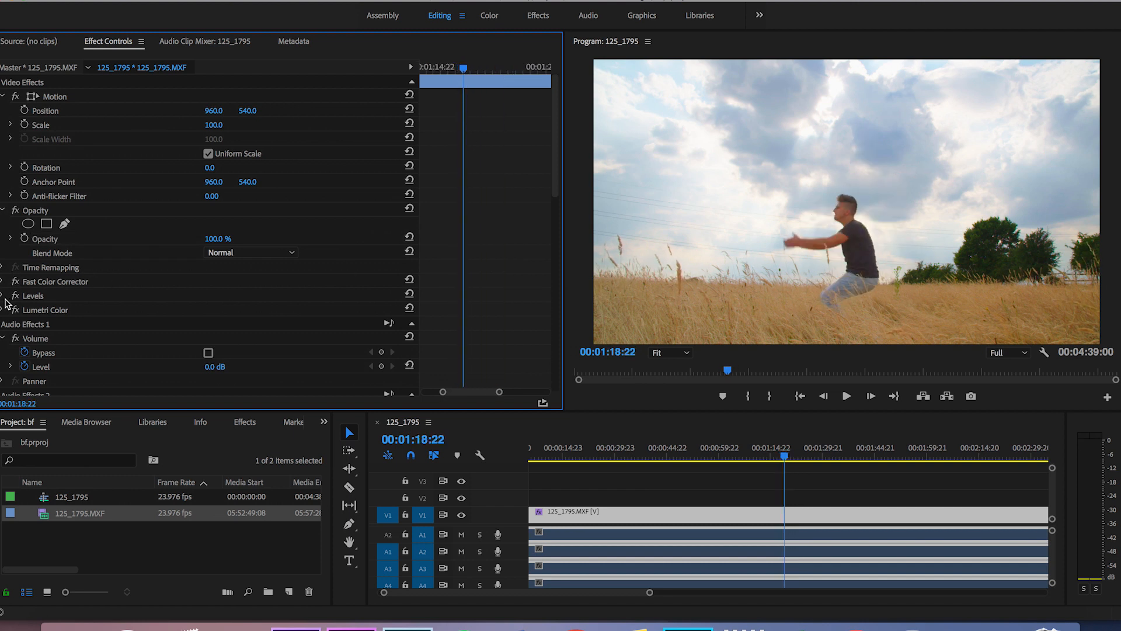
left_click(24, 168)
key("space")
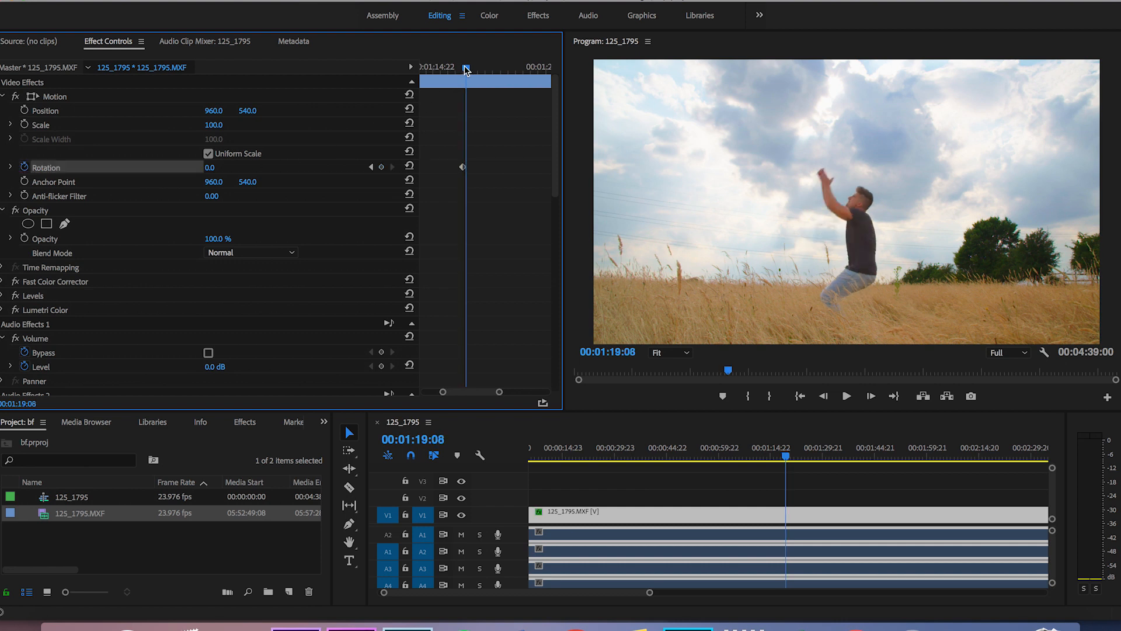
key("space")
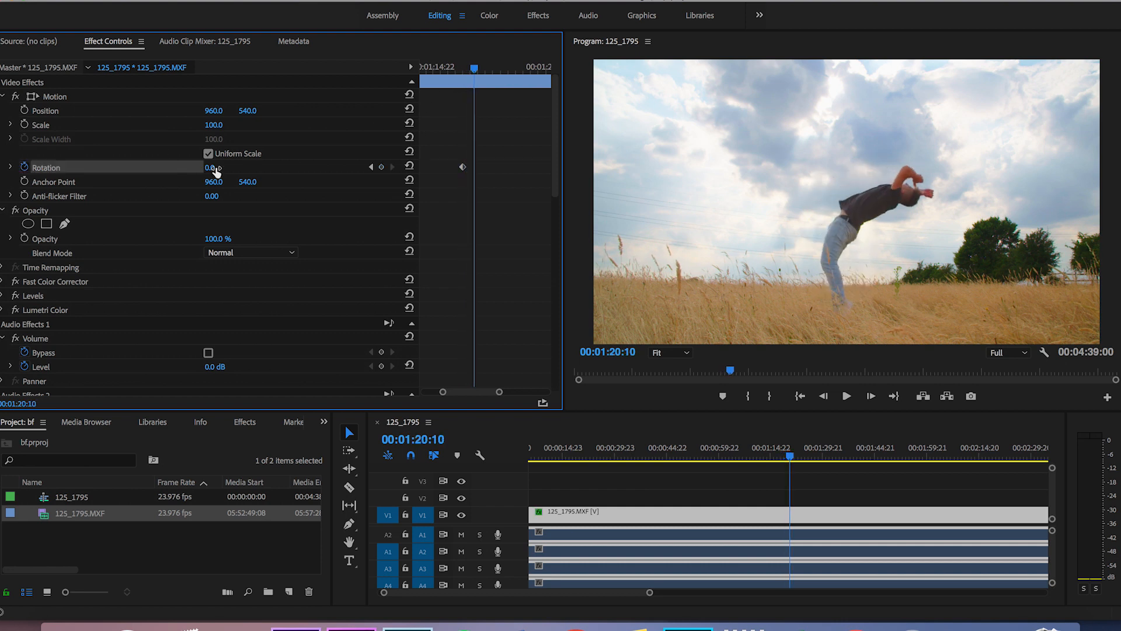
left_click_drag(210, 168, 226, 168)
left_click_drag(477, 68, 467, 69)
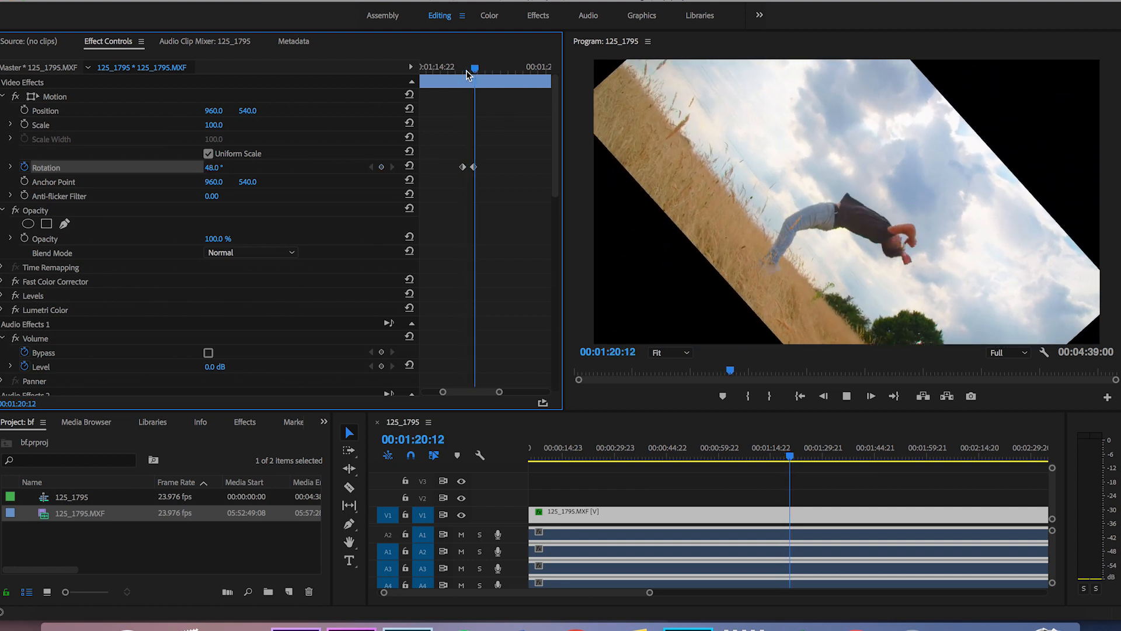
left_click_drag(482, 68, 476, 70)
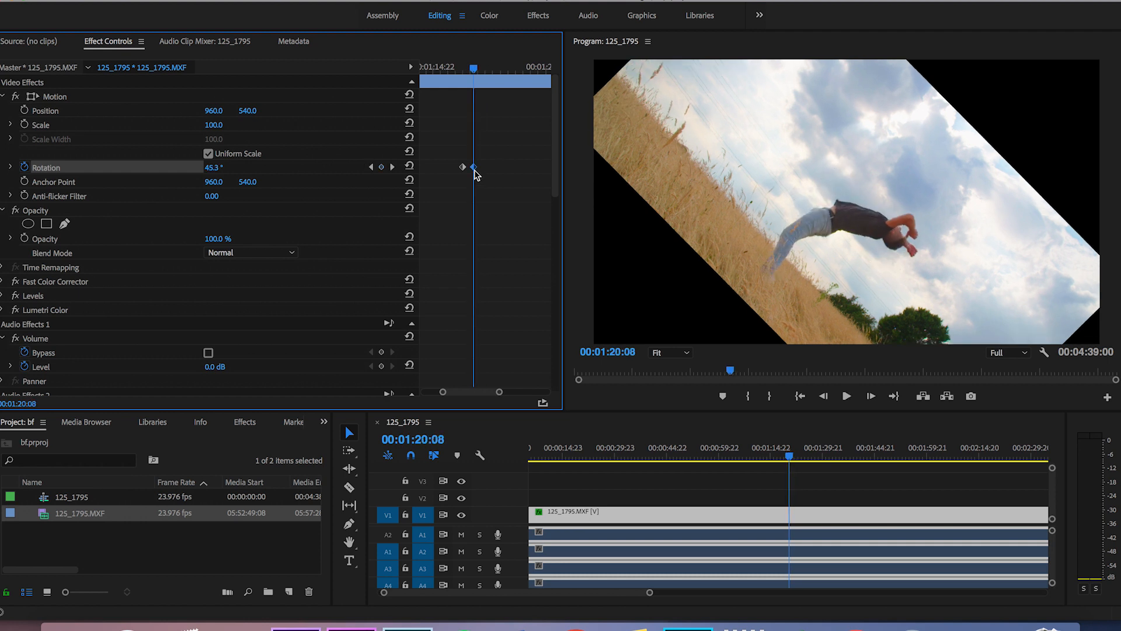
Change the second Rotation keyframe to -180° and play back the turn.
left_click_drag(475, 170, 473, 170)
left_click_drag(214, 168, 94, 168)
left_click_drag(473, 69, 463, 70)
key("space")
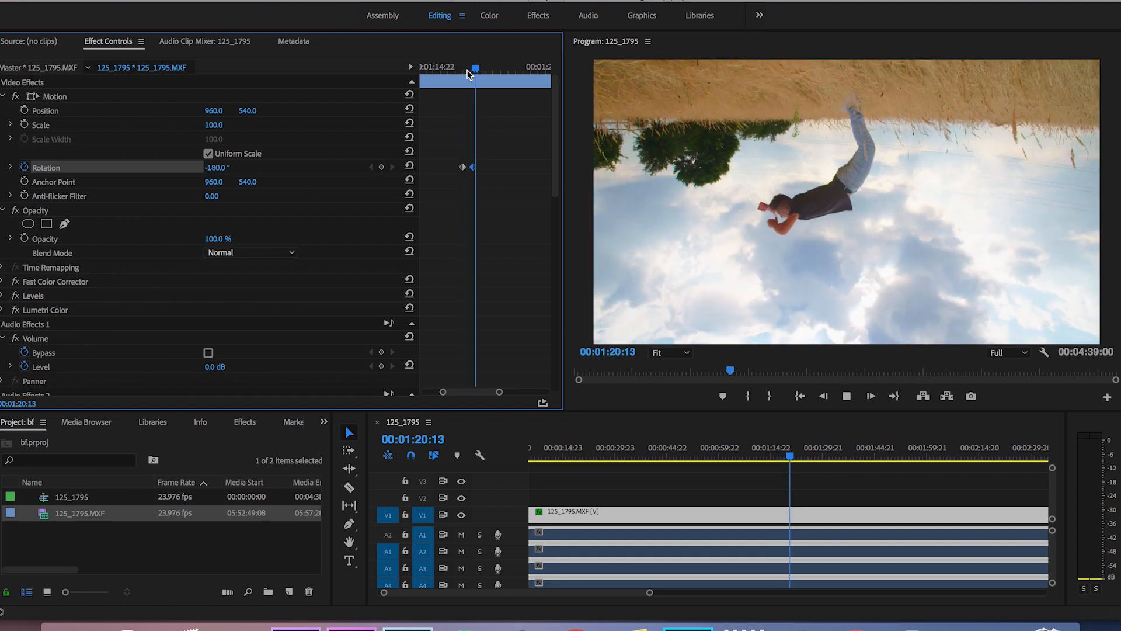
Move the -180° Rotation keyframe later in time to slow the turn and play it back.
left_click_drag(474, 168, 485, 168)
left_click_drag(485, 66, 461, 69)
key("space")
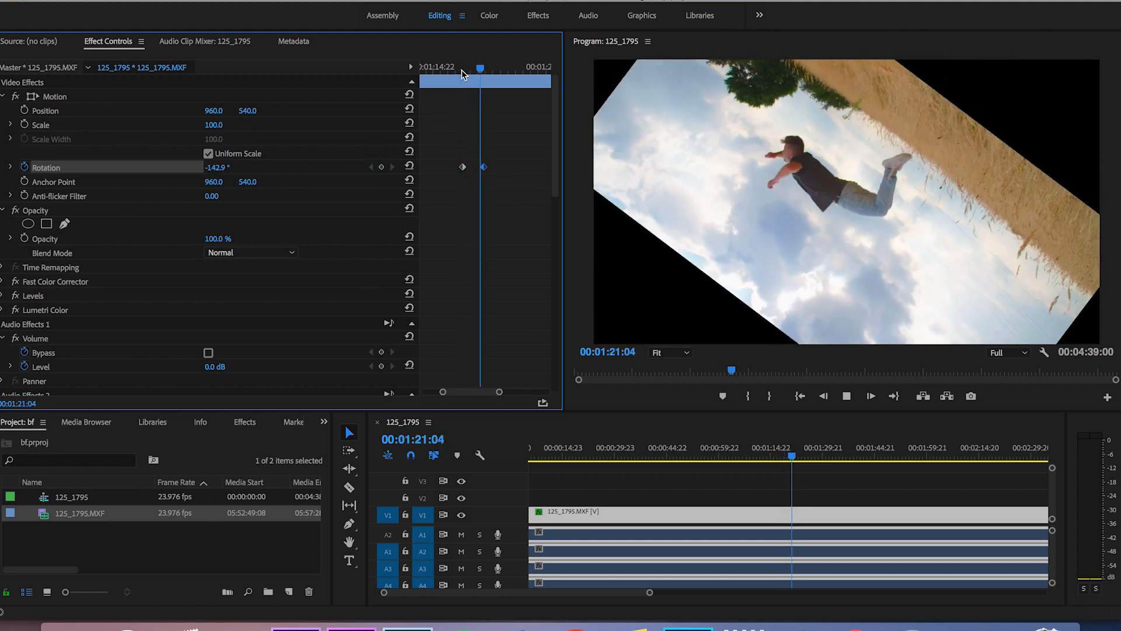
Complete the spin with a third Rotation keyframe of -1x0.0° at 00:01:25:20, shift that keyframe slightly later and play back the result.
left_click(514, 70)
left_click_drag(516, 74, 517, 74)
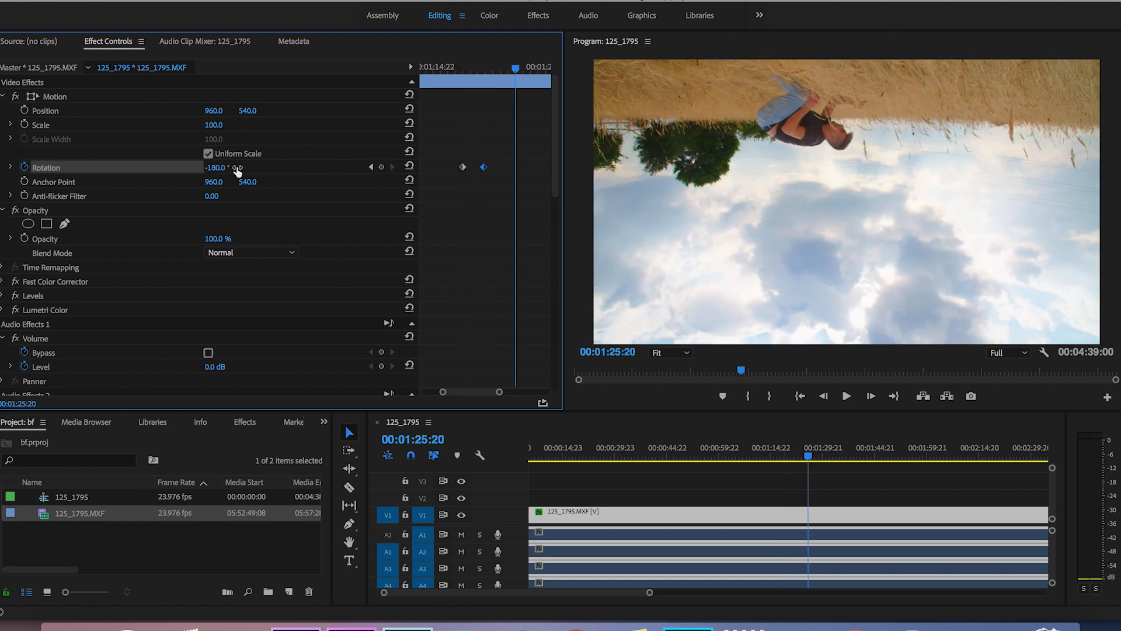
left_click_drag(228, 168, 248, 168)
left_click_drag(515, 69, 465, 69)
key("space")
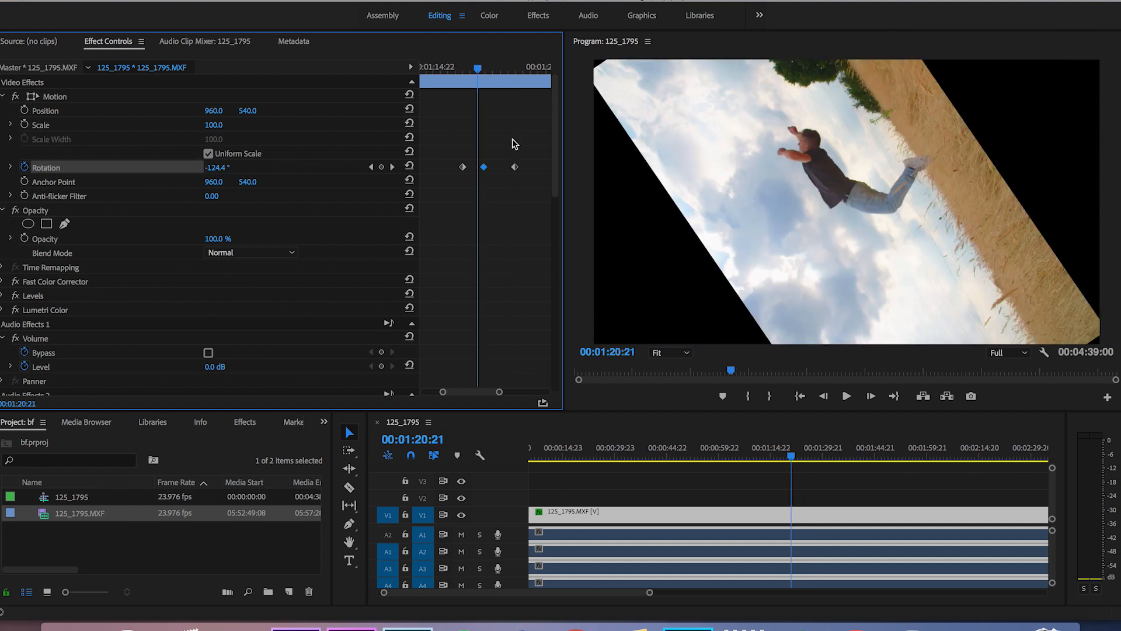
left_click_drag(515, 168, 519, 167)
left_click_drag(520, 68, 465, 70)
key("space")
Keyframe Position and Scale to zoom in on the jumper to 241% by the first Rotation keyframe, starting the move earlier.
left_click(462, 69)
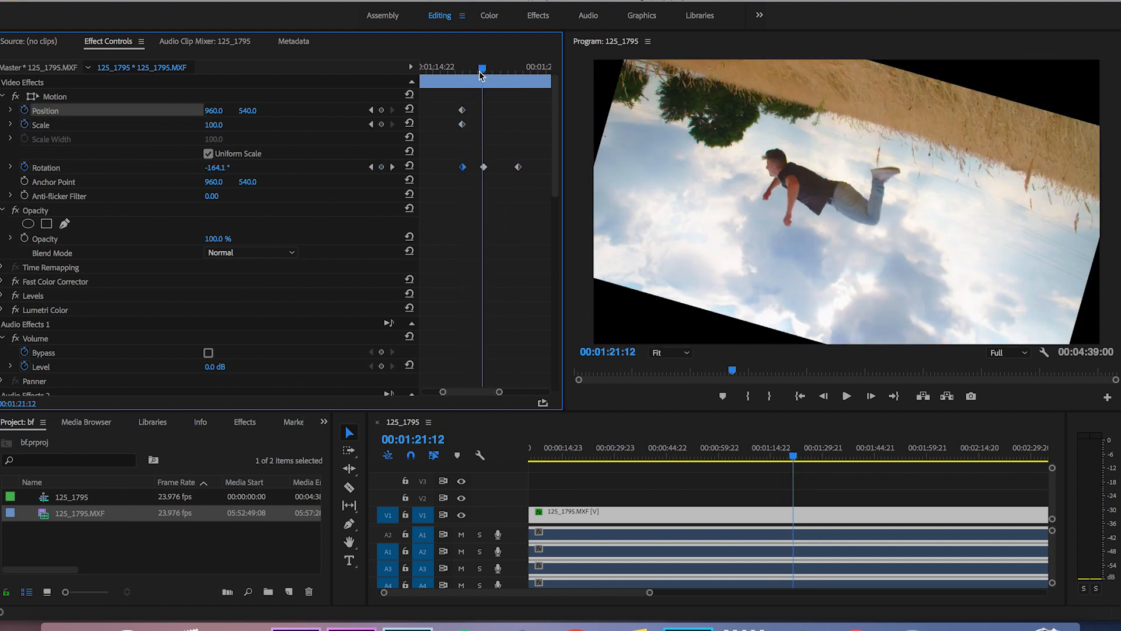
left_click(471, 70)
left_click_drag(471, 69, 455, 69)
left_click_drag(473, 124, 462, 124)
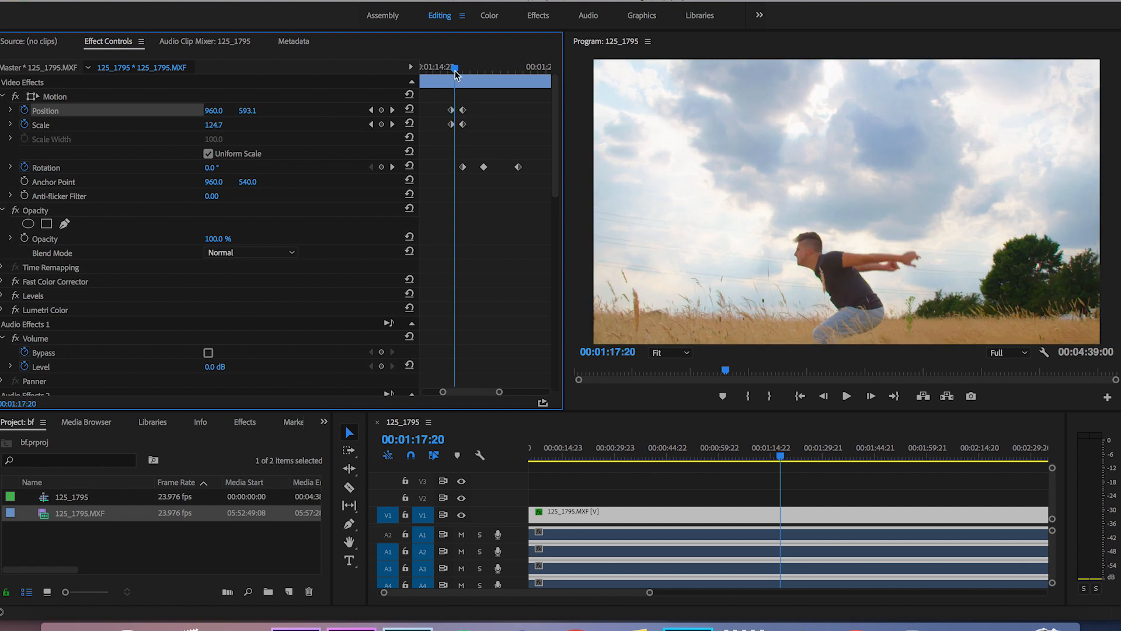
key("space")
left_click_drag(472, 69, 449, 69)
mouse_move(461, 125)
left_mouse_down()
mouse_move(450, 125)
mouse_move(462, 125)
left_mouse_up()
left_click(463, 69)
key("space")
Follow the jumper with successive Position keyframes ending at 751, 50, and hold Scale at 241 with a keyframe at 00:01:25:12.
left_click(476, 69)
left_click_drag(248, 110, 216, 110)
left_click(488, 69)
mouse_move(215, 111)
left_mouse_down()
mouse_move(257, 110)
mouse_move(222, 111)
left_mouse_up()
left_click(494, 69)
left_click(503, 69)
left_click(509, 69)
key("space")
left_click(513, 69)
left_click(382, 125)
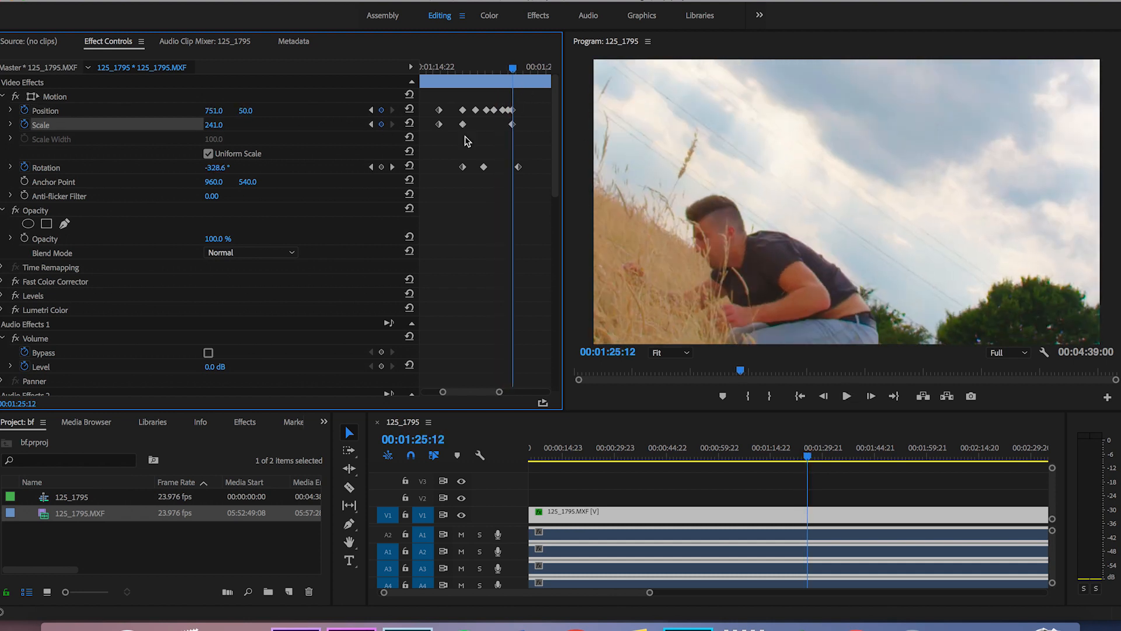
Return to the full frame after the flip with end keyframes of Scale 100 and Position 960, 540.
left_click(533, 69)
left_click(213, 124)
type("100")
left_click(214, 111)
type("960")
key("Tab")
type("540")
Ease all the Position, Scale and Rotation keyframes and play back the combined animation.
left_click(422, 69)
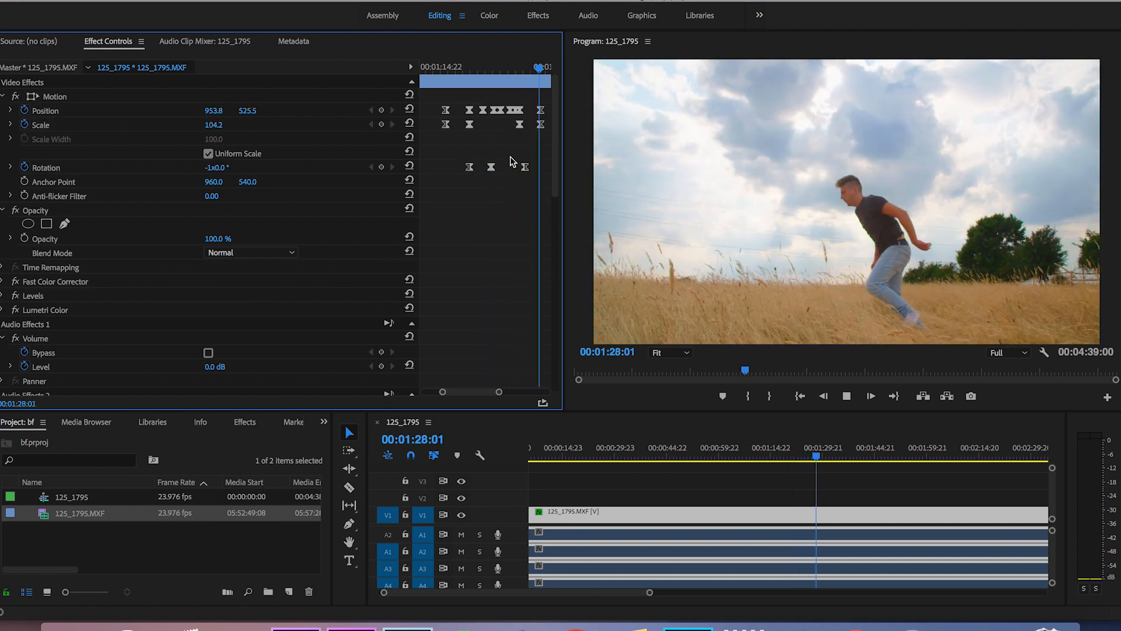
key("space")
left_click_drag(547, 71, 438, 93)
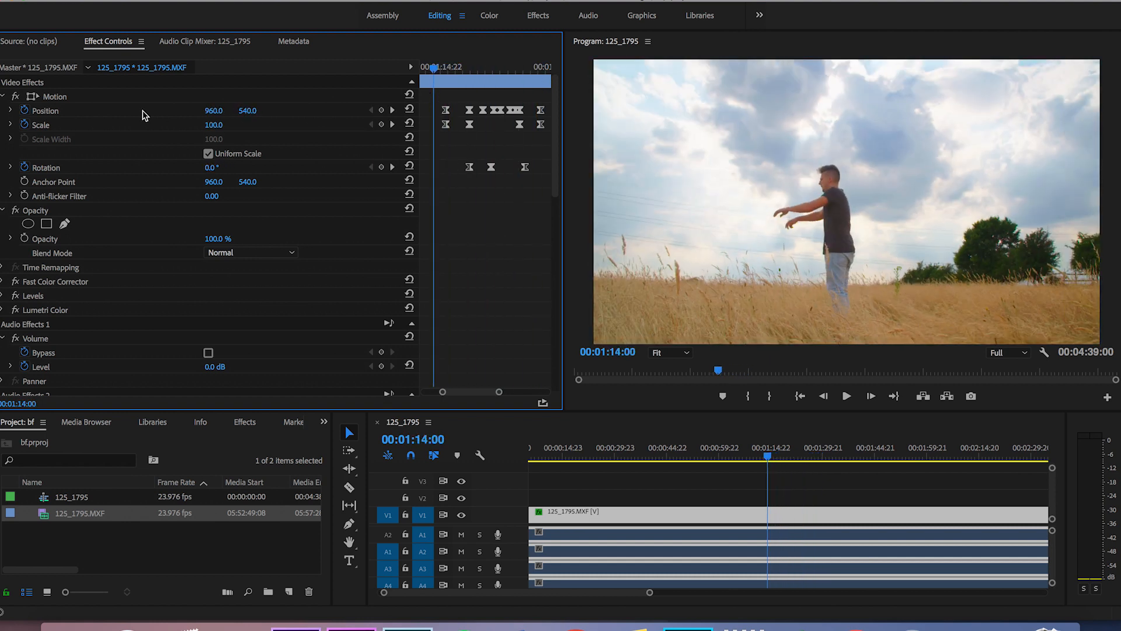
Turn off animation for Position, Scale and Rotation, deleting all their keyframes.
left_click(25, 110)
key("Return")
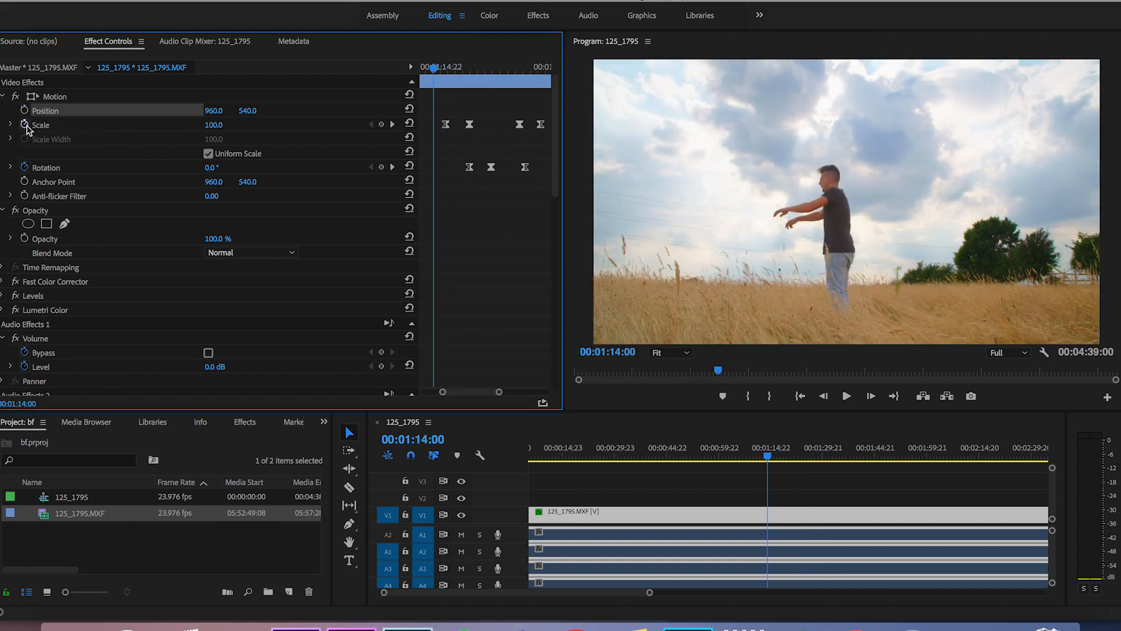
left_click(25, 124)
key("Return")
left_click(25, 167)
key("Return")
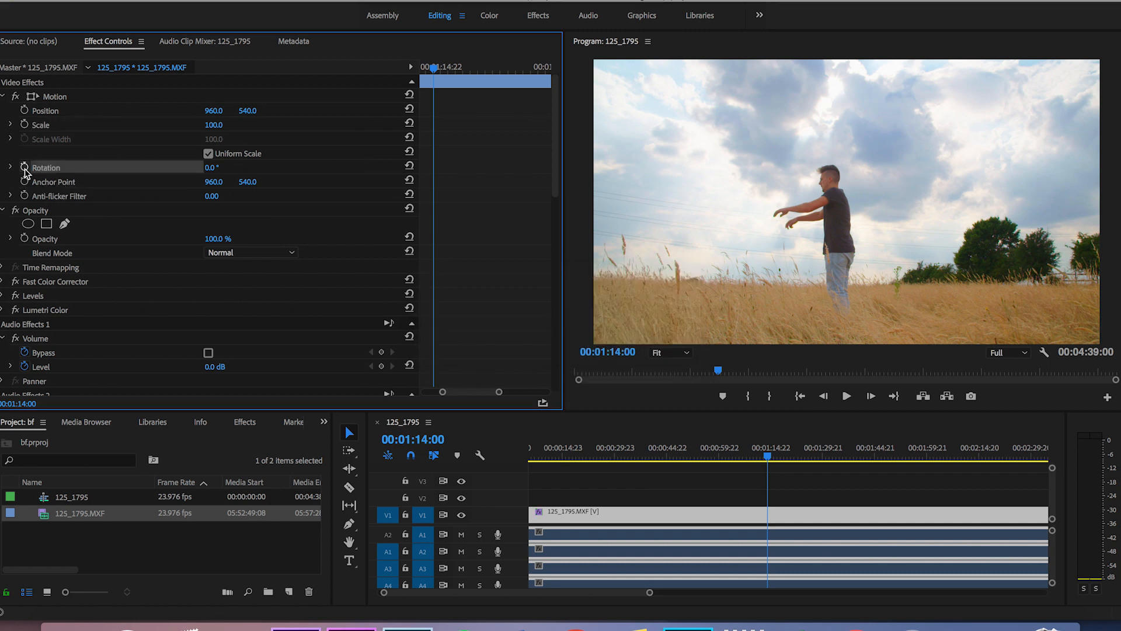
Keyframe the Levels effect's (RGB) White Input Level from 255 at 00:01:14:00 to 165 at 00:01:14:04.
left_click(3, 296)
scroll(131, 291, "down", 3)
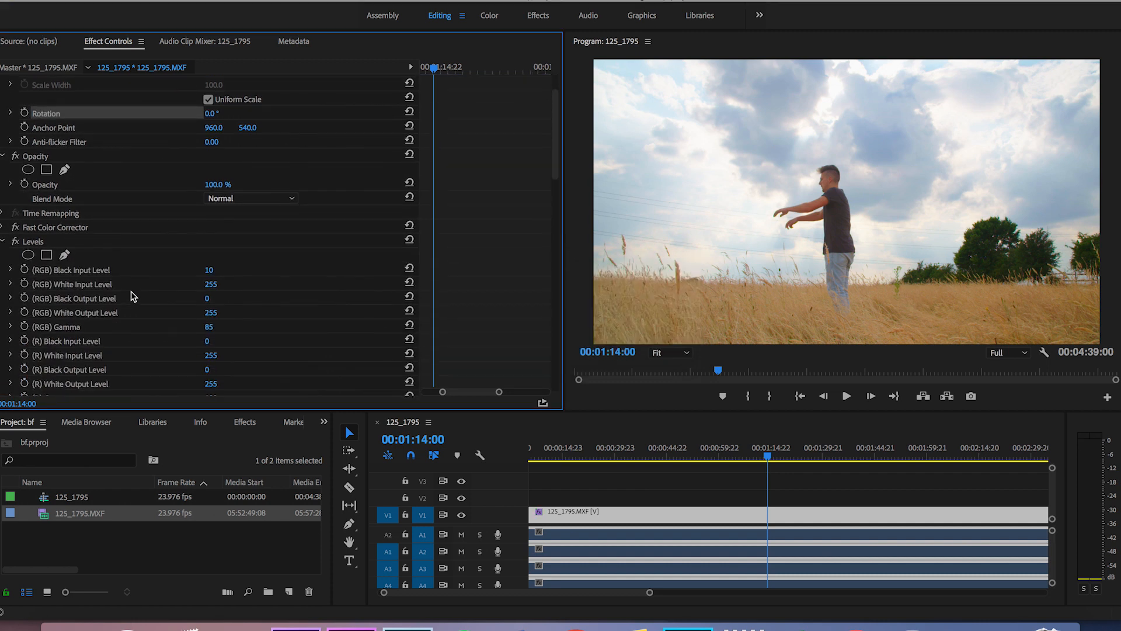
left_click(24, 284)
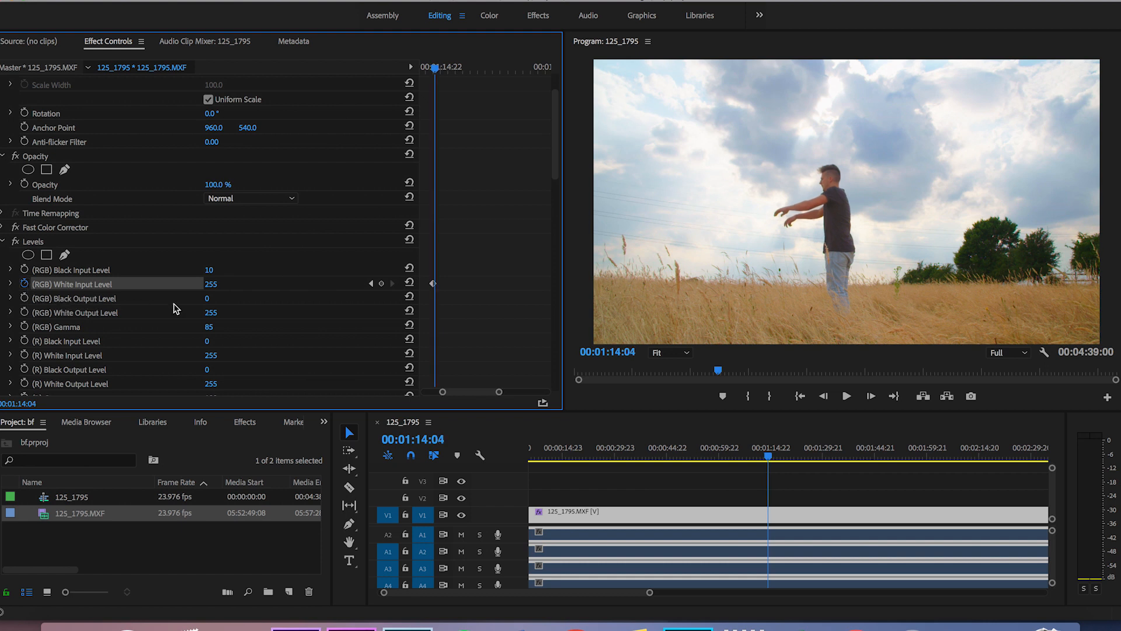
left_click(487, 315)
key("equal")
key("equal")
key("equal")
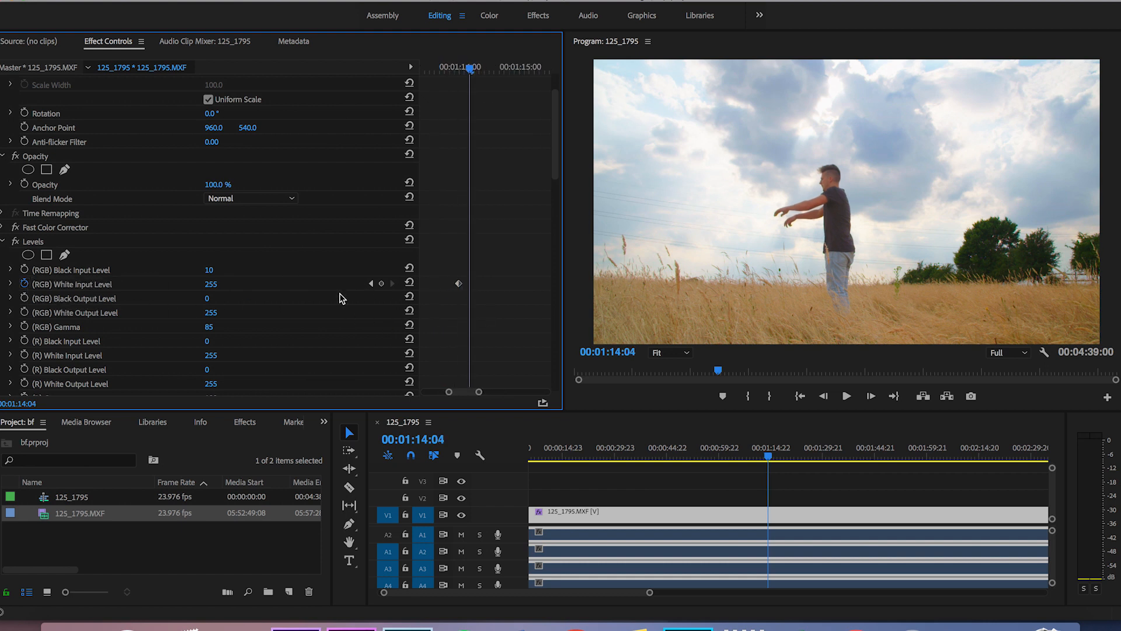
left_click_drag(223, 285, 175, 287)
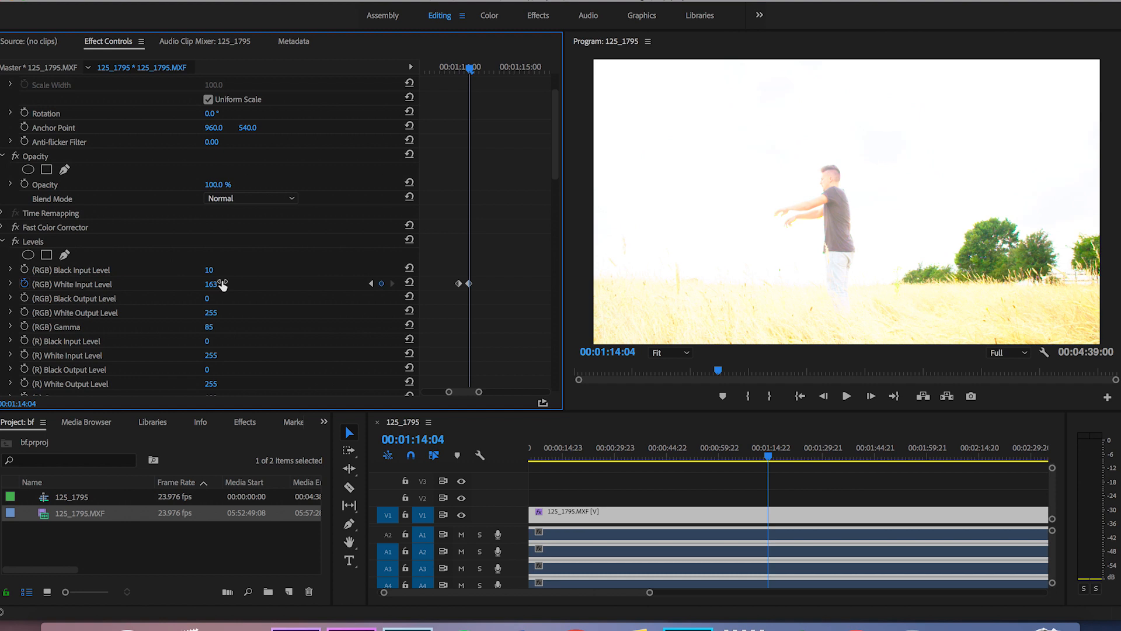
Bring (RGB) White Input Level back to 255 with a keyframe at 00:01:14:08 and play back the flash.
key("Right")
key("Right")
key("Right")
key("Right")
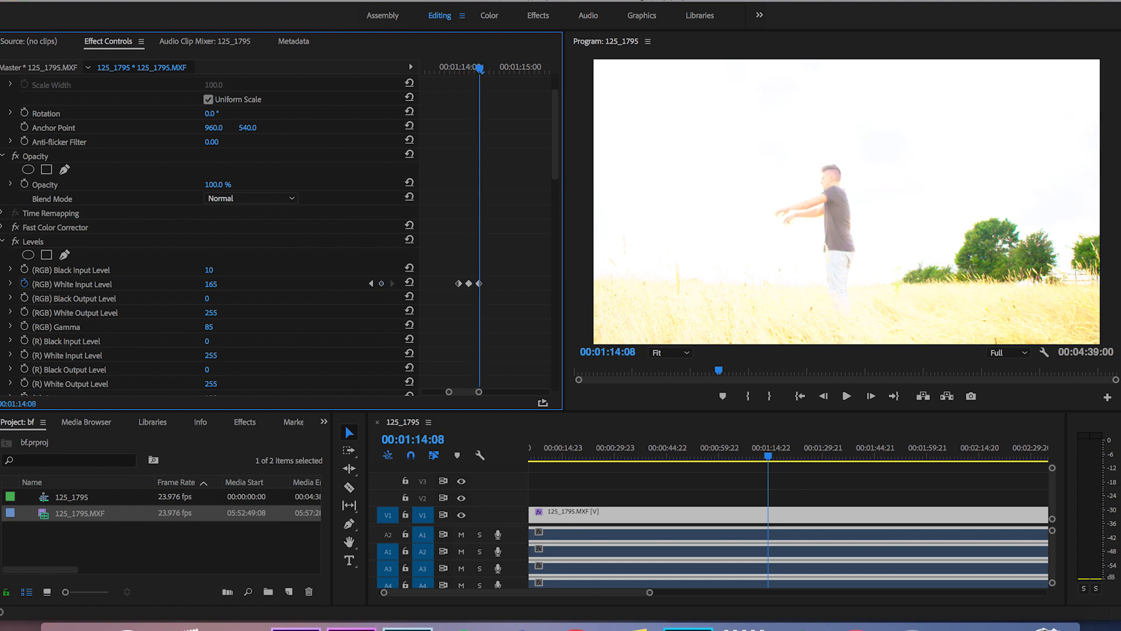
left_click_drag(211, 285, 262, 284)
left_click_drag(477, 70, 454, 69)
key("space")
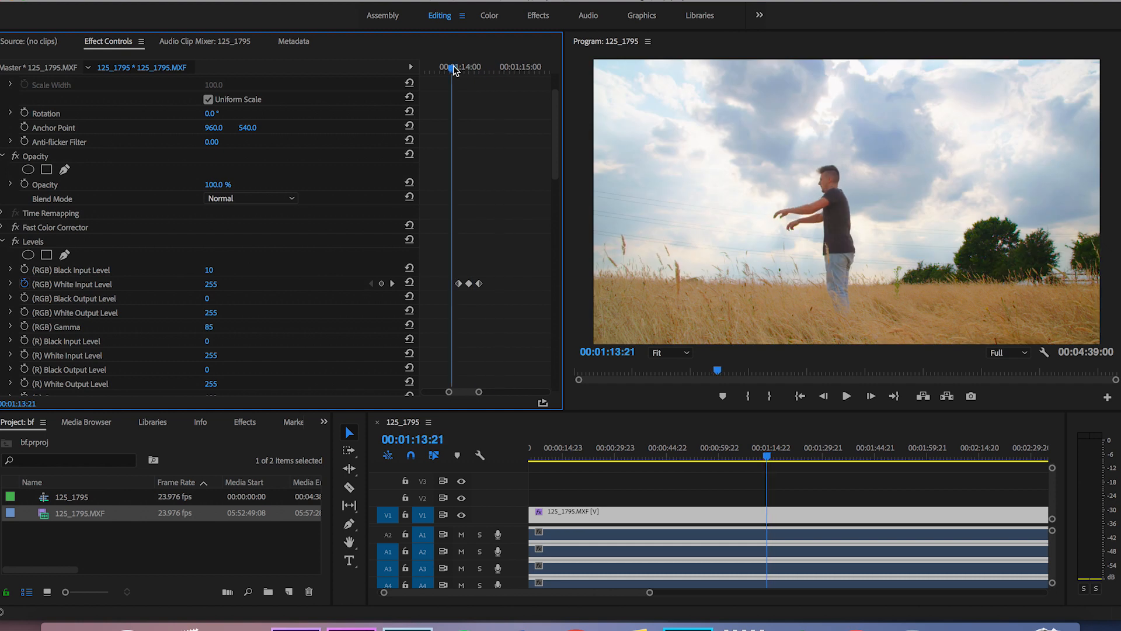
left_click(453, 64)
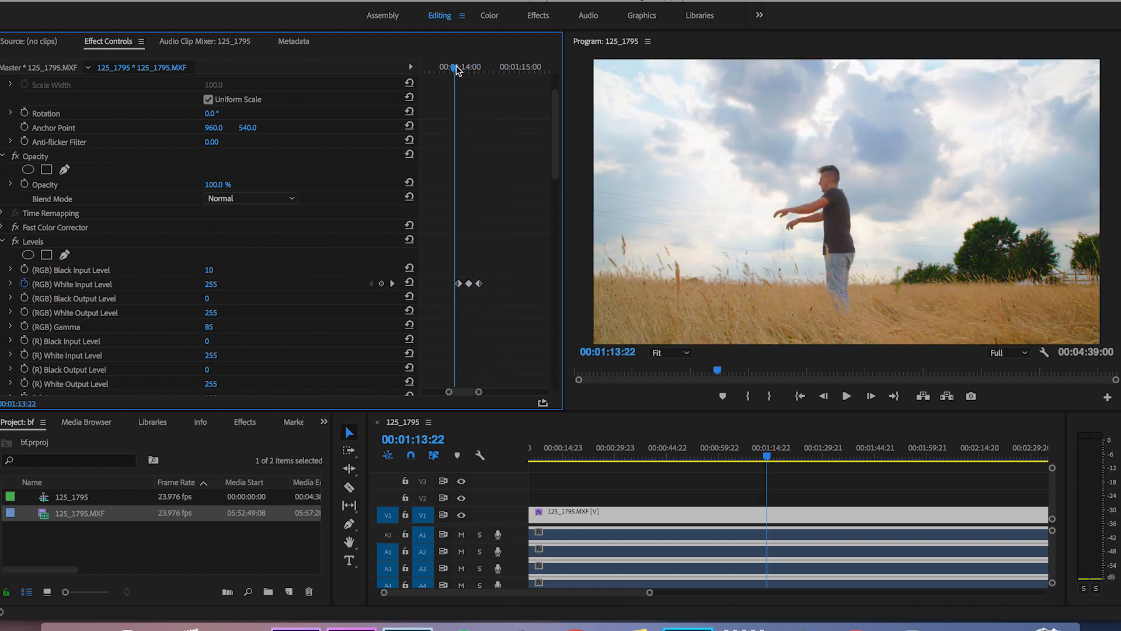
left_click_drag(461, 66, 480, 67)
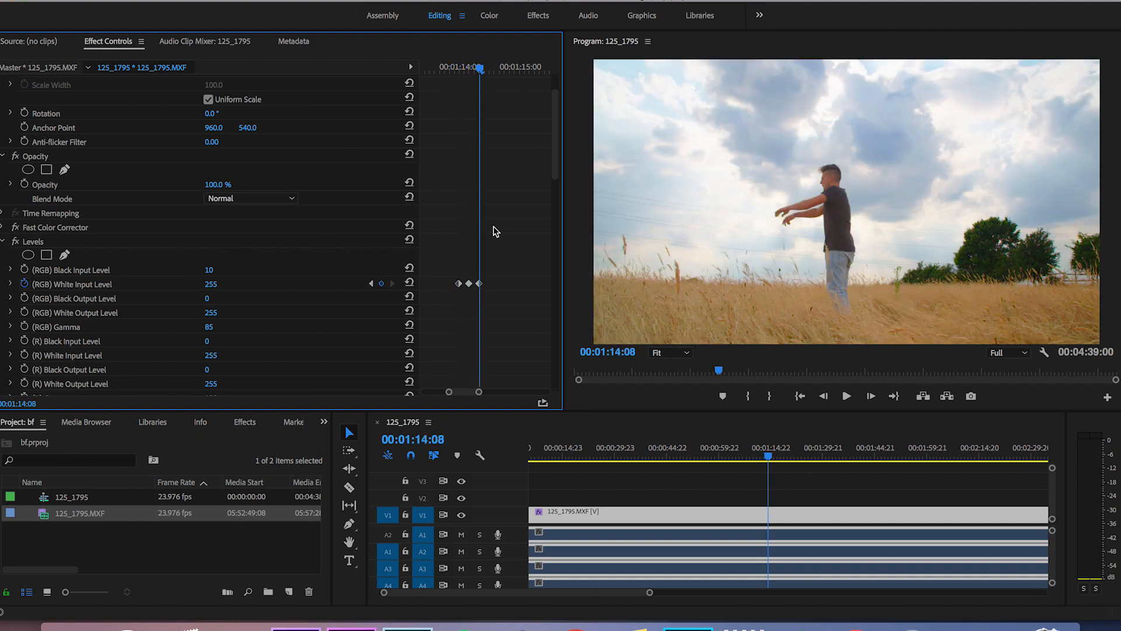
Spread the first and last White Input Level keyframes outward to slow the flash and play it back.
left_click_drag(478, 284, 531, 283)
left_click_drag(458, 283, 421, 283)
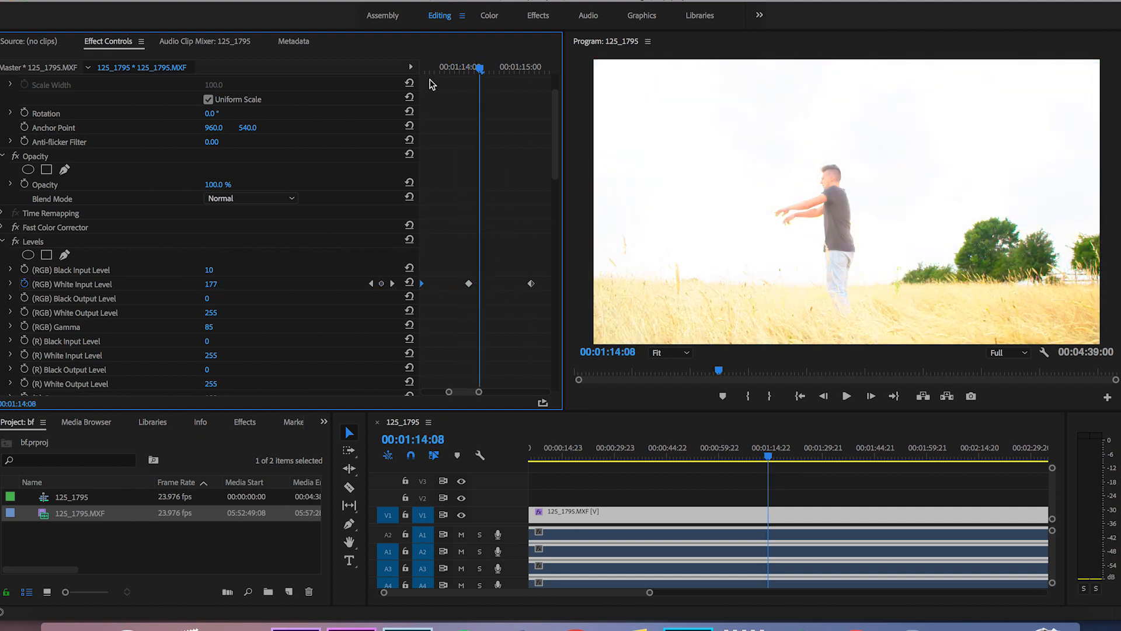
left_click(424, 66)
key("space")
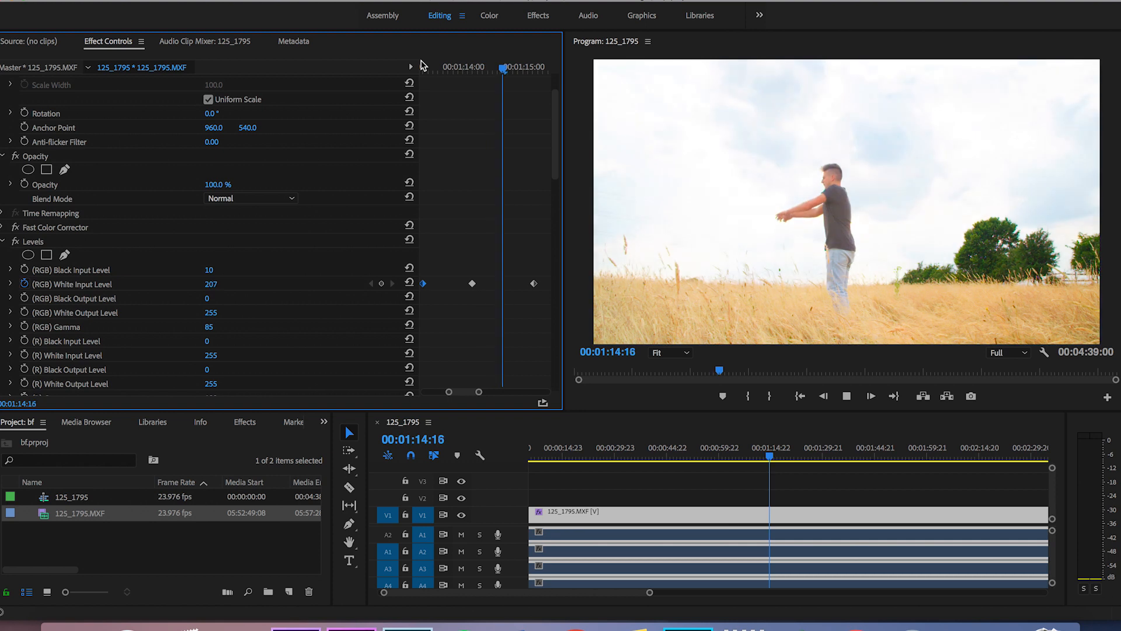
Delete all the (RGB) White Input Level keyframes and turn off that property's animation.
key("minus")
key("minus")
key("minus")
key("space")
left_click_drag(450, 271, 507, 310)
key("Delete")
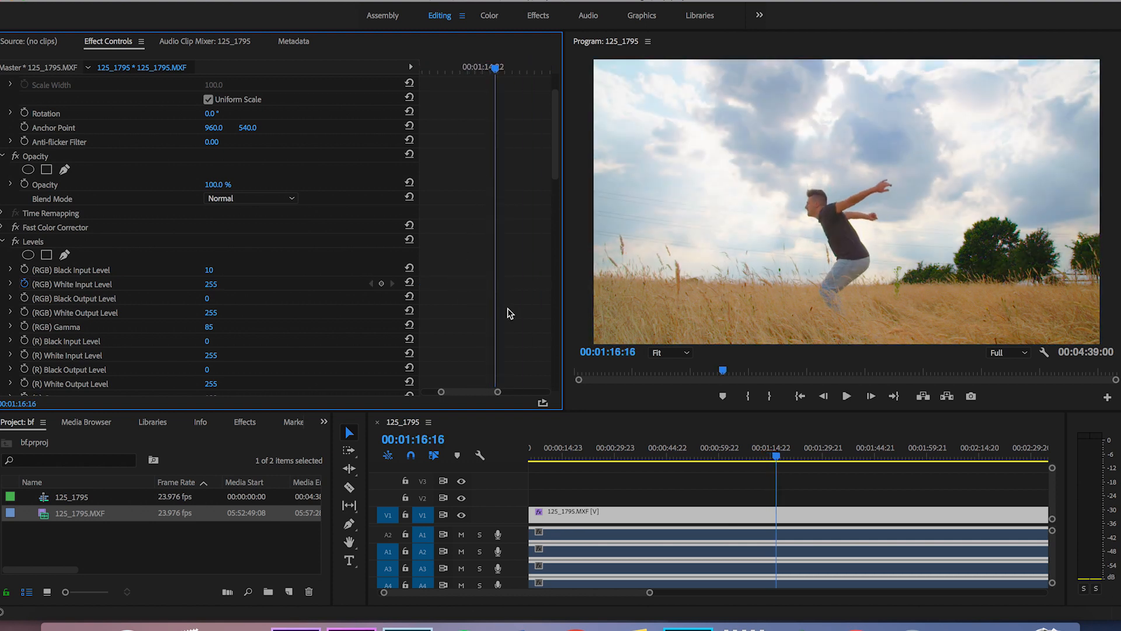
left_click(24, 284)
Keyframe the Audio Effects 1 Volume Level from 0.0 dB at 00:01:08:23 to 5.5 dB at 00:01:10:10 and save the project.
left_click_drag(469, 65, 437, 67)
left_click(6, 242)
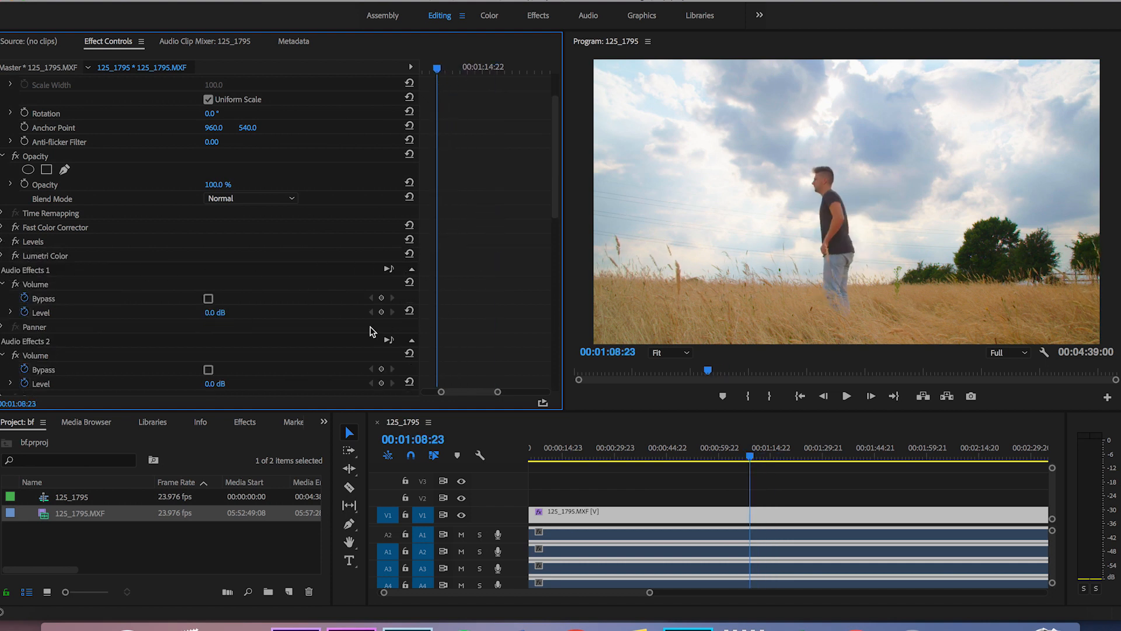
left_click(24, 312)
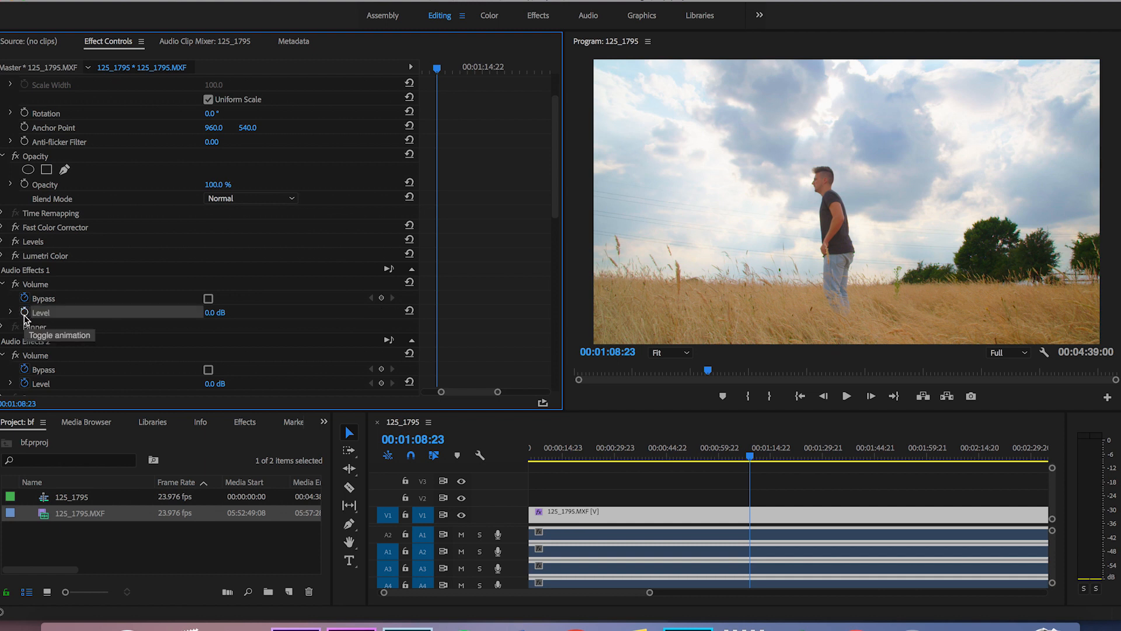
left_click_drag(437, 68, 449, 68)
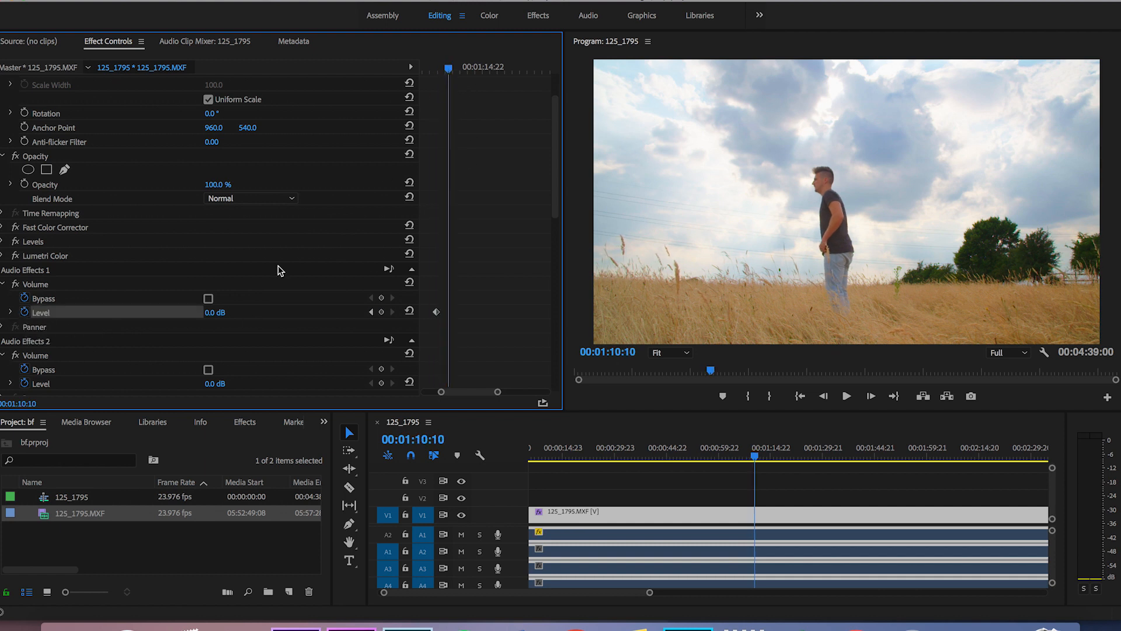
left_click_drag(209, 315, 243, 315)
mouse_move(448, 70)
left_mouse_down()
mouse_move(433, 70)
mouse_move(461, 73)
left_mouse_up()
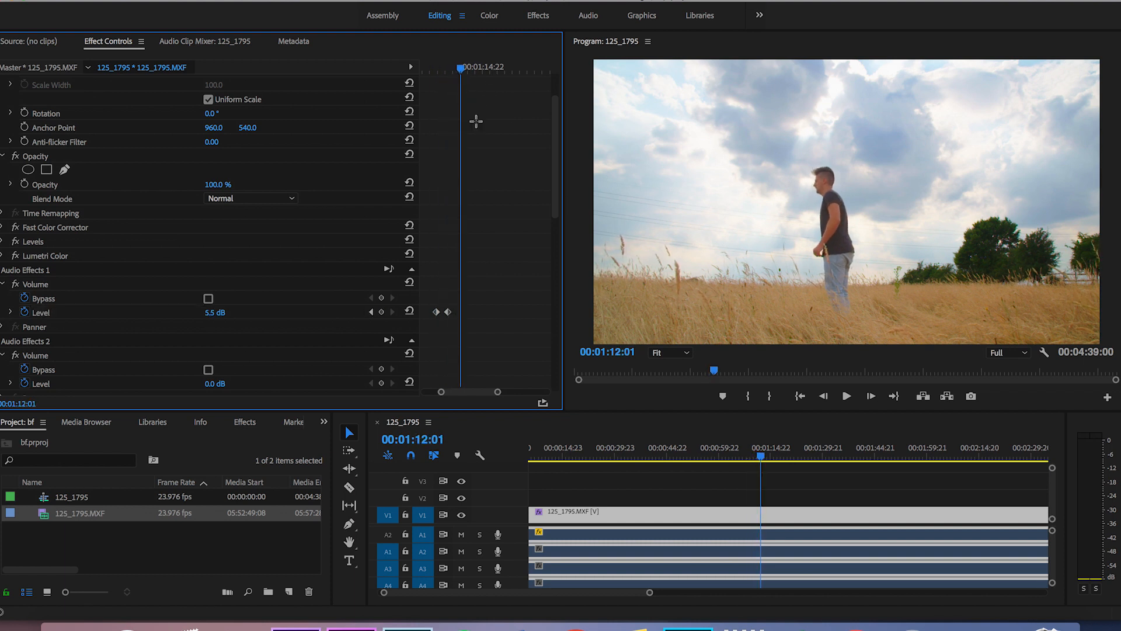
key("super+s")
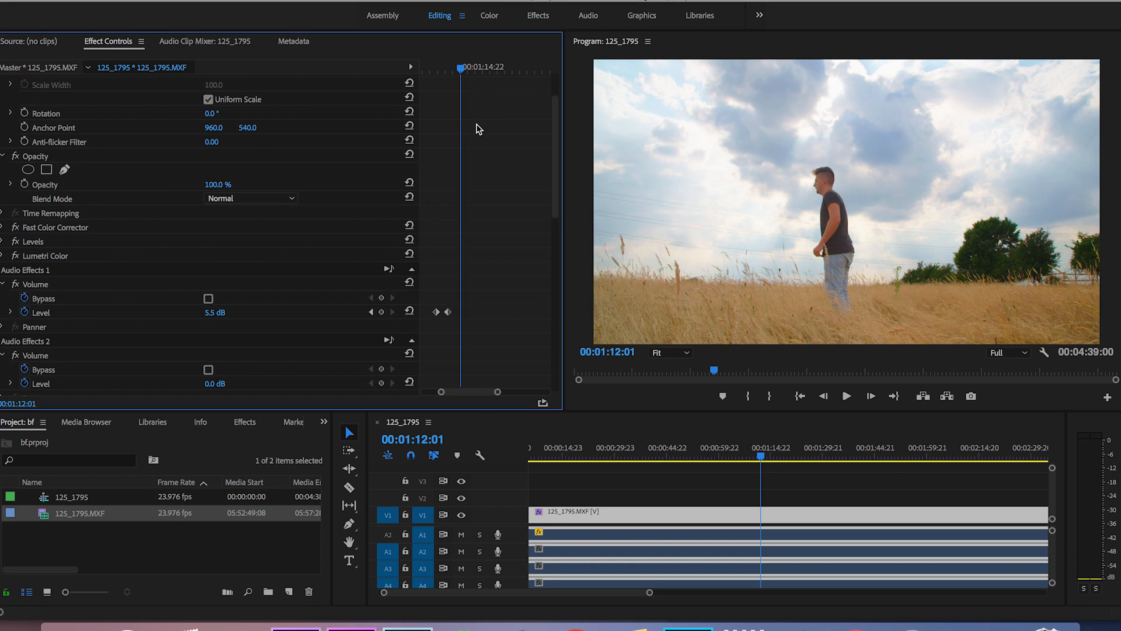